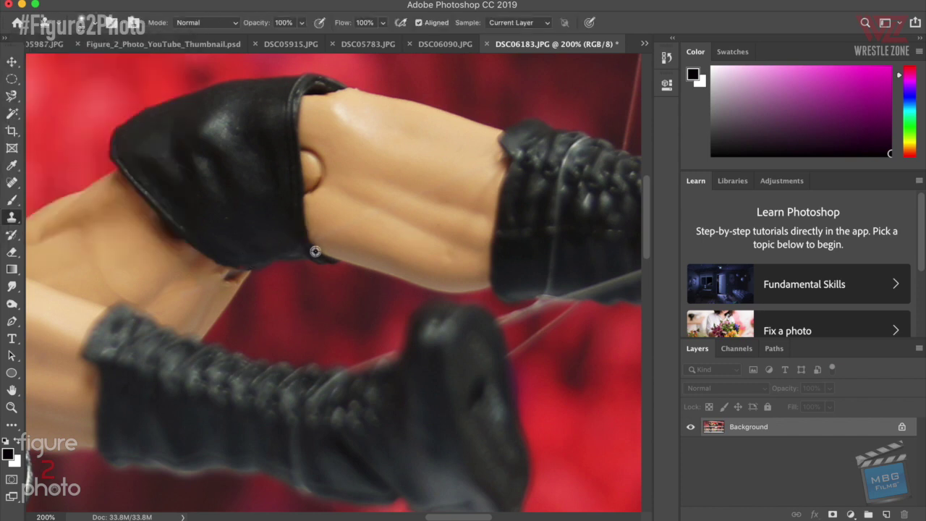
# - Remove the marks from the skin of the raised leg beside the boot cuff with the Spot Healing Brush
pyautogui.hscroll(5, 437, 228)
pyautogui.press('j')
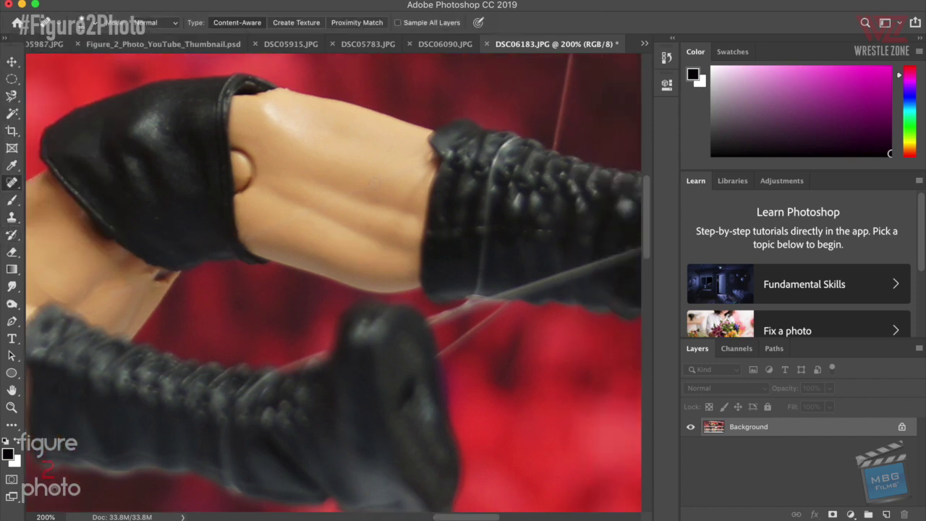
pyautogui.hscroll(3, 325, 237)
pyautogui.scroll(1, 324, 237)
pyautogui.moveTo(389, 186); pyautogui.dragTo(363, 222)
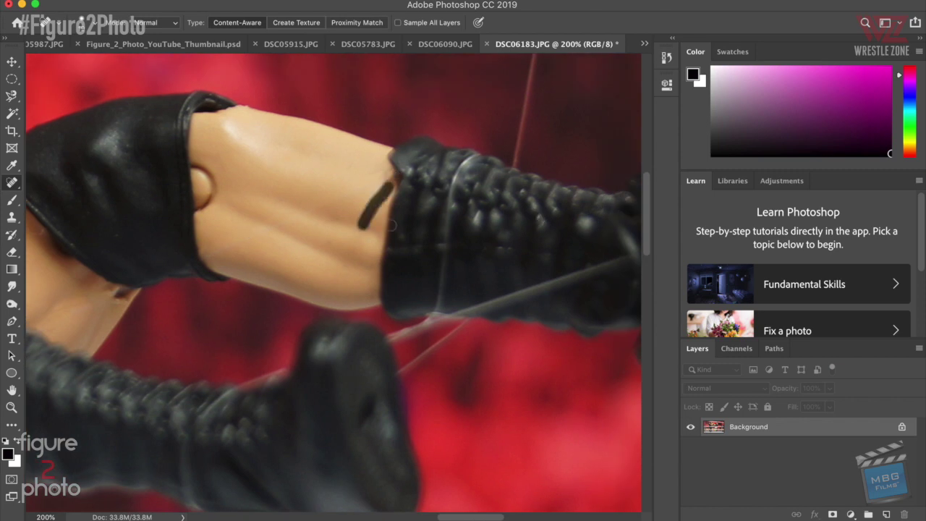
pyautogui.moveTo(391, 189); pyautogui.dragTo(368, 221)
pyautogui.moveTo(207, 231); pyautogui.dragTo(267, 253)
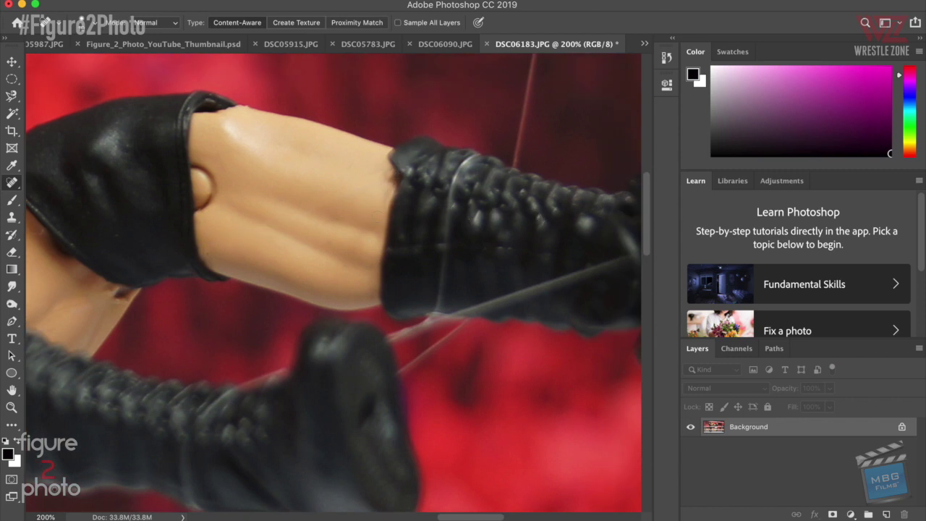
pyautogui.hscroll(4, 304, 235)
pyautogui.moveTo(314, 191)
pyautogui.mouseDown()
pyautogui.moveTo(257, 206)
pyautogui.moveTo(336, 195)
pyautogui.mouseUp()
pyautogui.press('s')
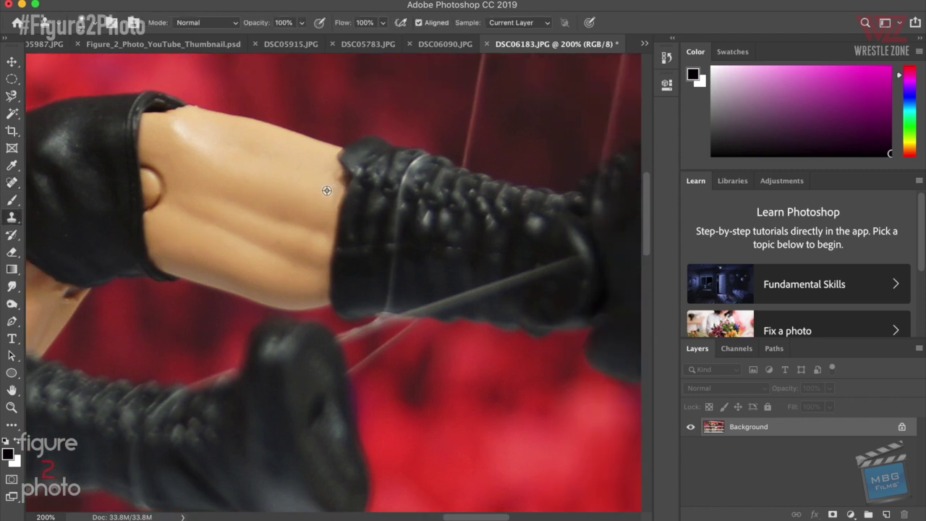
# - Heal away the vertical string crossing the laced shaft of the raised leg's boot
pyautogui.hscroll(2, 337, 250)
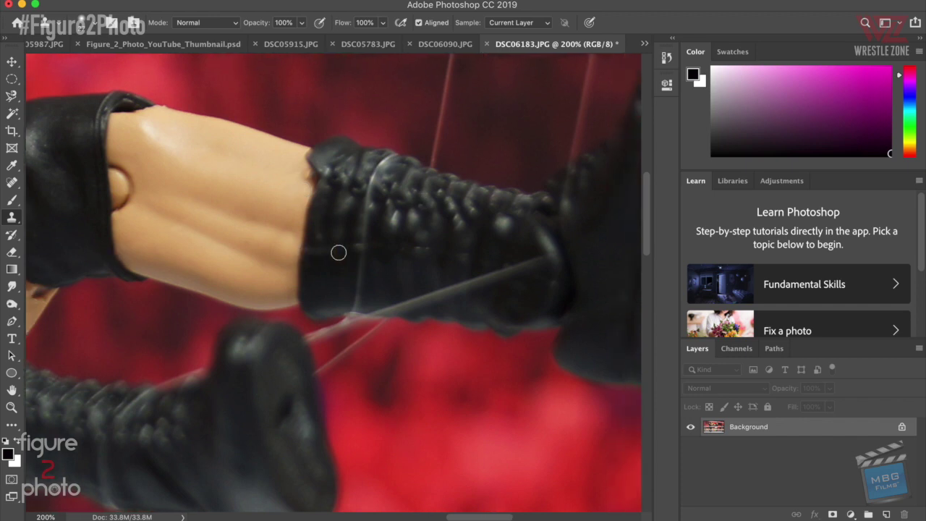
pyautogui.press('j')
pyautogui.moveTo(394, 158); pyautogui.dragTo(350, 307)
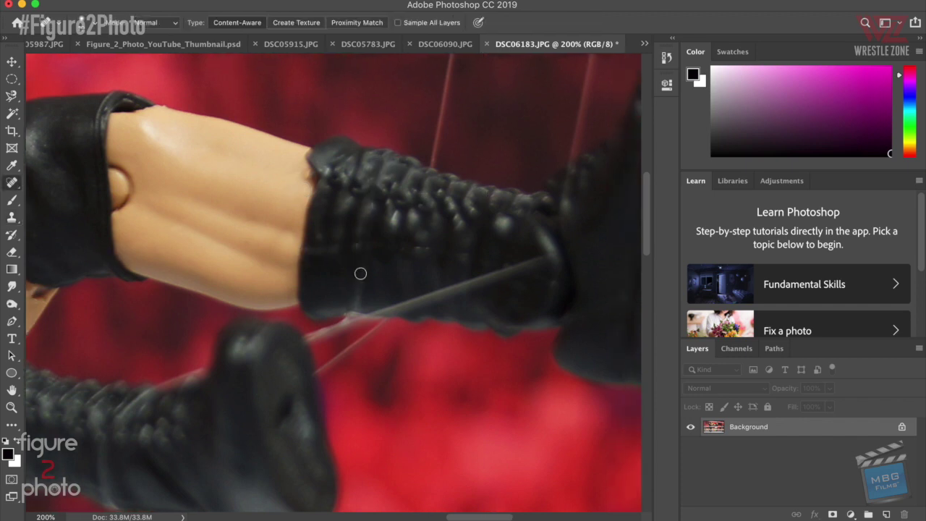
# - Heal away the string running from the top of the photo across the white rope and down to the raised boot's laces
pyautogui.hscroll(6, 487, 262)
pyautogui.scroll(8, 487, 263)
pyautogui.scroll(10, 488, 262)
pyautogui.moveTo(375, 157); pyautogui.dragTo(314, 505)
pyautogui.scroll(-3, 472, 379)
pyautogui.moveTo(345, 279); pyautogui.dragTo(308, 472)
pyautogui.press('r')
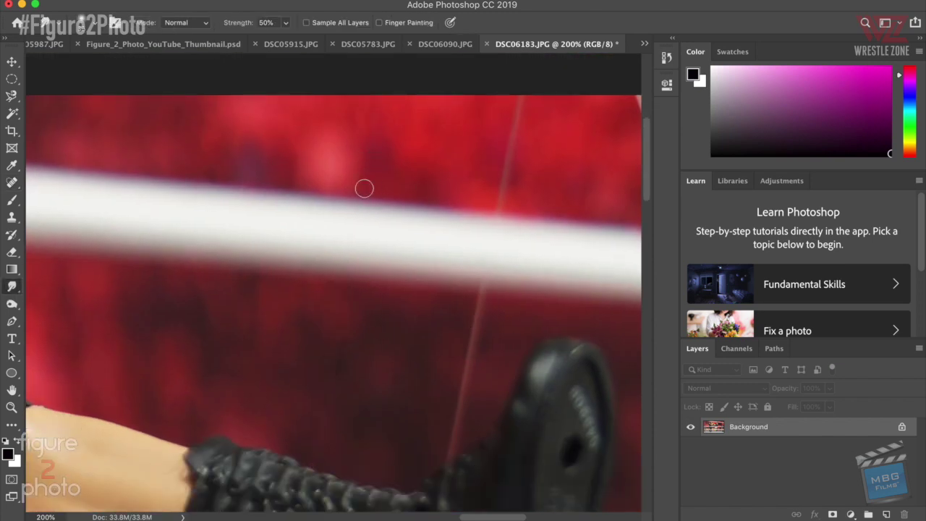
# - Remove the next string crossing the white rope near the raised boot's toe, and clean up its remaining traces in the red background
pyautogui.hscroll(5, 457, 201)
pyautogui.scroll(-1, 456, 201)
pyautogui.press('j')
pyautogui.moveTo(419, 81); pyautogui.dragTo(347, 444)
pyautogui.moveTo(383, 264); pyautogui.dragTo(368, 352)
pyautogui.moveTo(238, 259); pyautogui.dragTo(217, 449)
pyautogui.press('r')
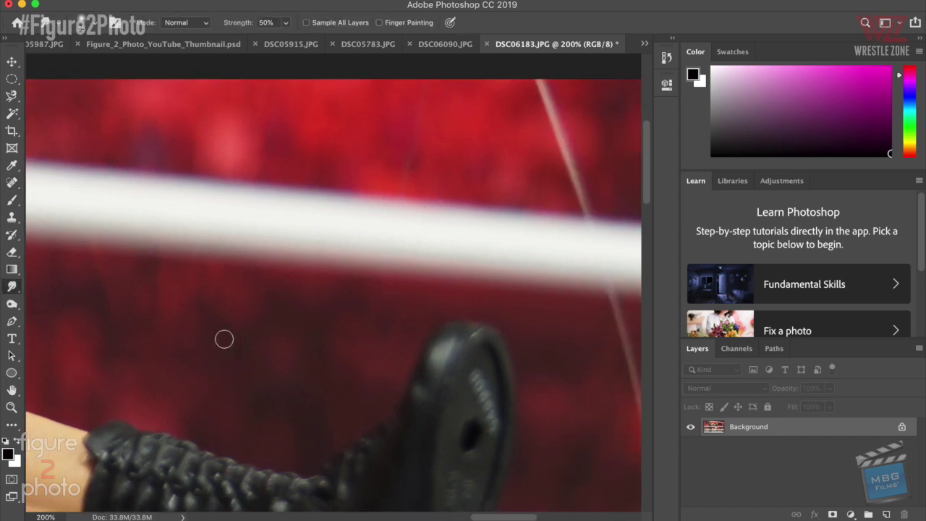
pyautogui.press('j')
pyautogui.moveTo(425, 81); pyautogui.dragTo(402, 201)
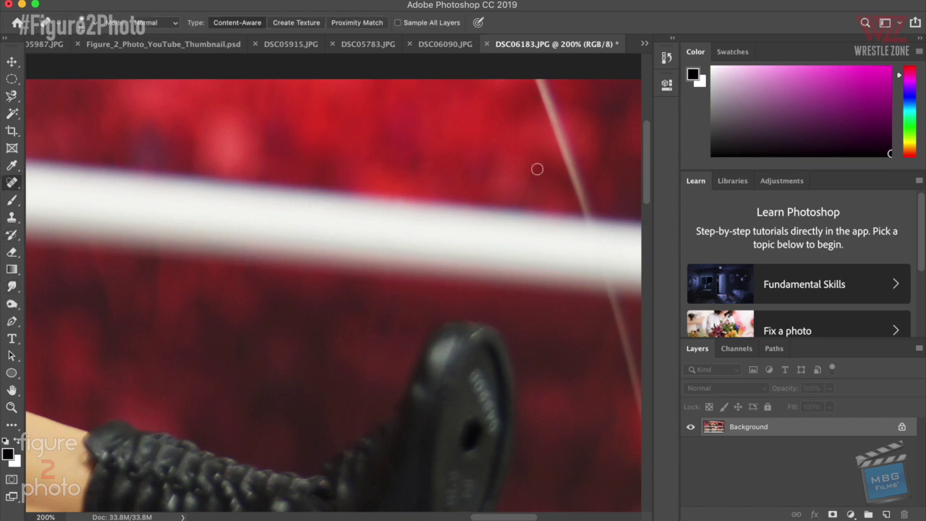
pyautogui.press('r')
pyautogui.scroll(-1, 361, 383)
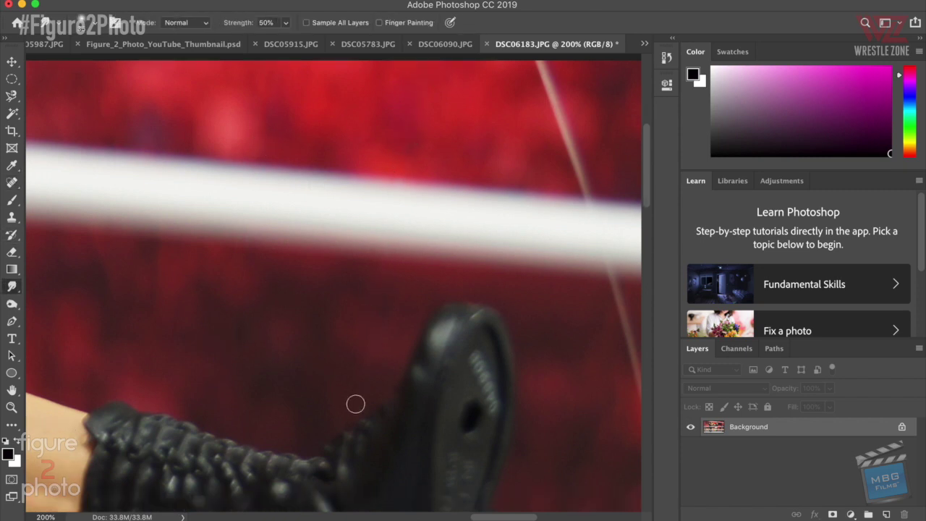
# - Heal away the long string beyond the raised boot's sole, from the top of the photo down to the lower ropes
pyautogui.hscroll(5, 436, 342)
pyautogui.scroll(1, 436, 342)
pyautogui.click(11, 182)
pyautogui.click(88, 22)
pyautogui.moveTo(359, 83); pyautogui.dragTo(483, 507)
pyautogui.moveTo(372, 87); pyautogui.dragTo(413, 215)
pyautogui.click(410, 216)
pyautogui.scroll(-5, 418, 215)
pyautogui.moveTo(480, 132)
pyautogui.mouseDown()
pyautogui.moveTo(495, 297)
pyautogui.moveTo(439, 510)
pyautogui.mouseUp()
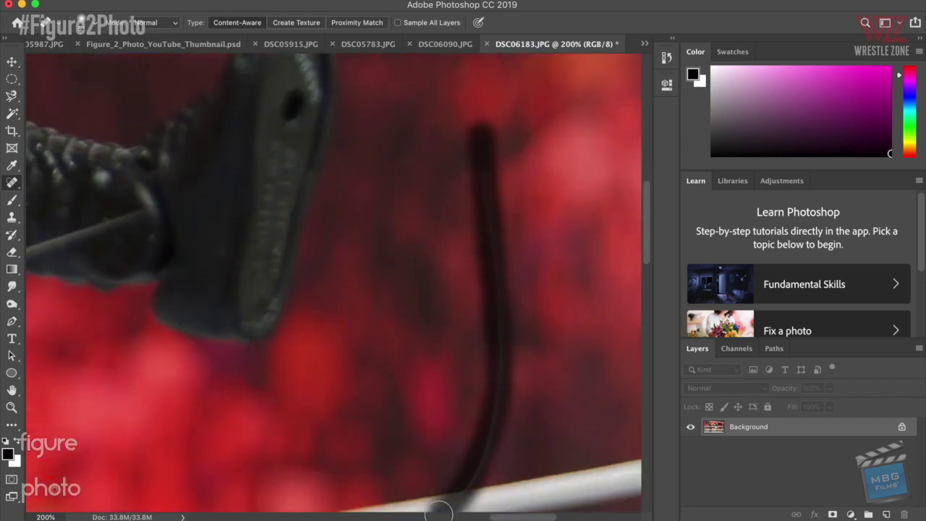
# - Heal the faint string remnant above the lower ropes and smudge the repaired background beside the boot sole at 50% strength
pyautogui.scroll(-4, 513, 424)
pyautogui.scroll(2, 560, 333)
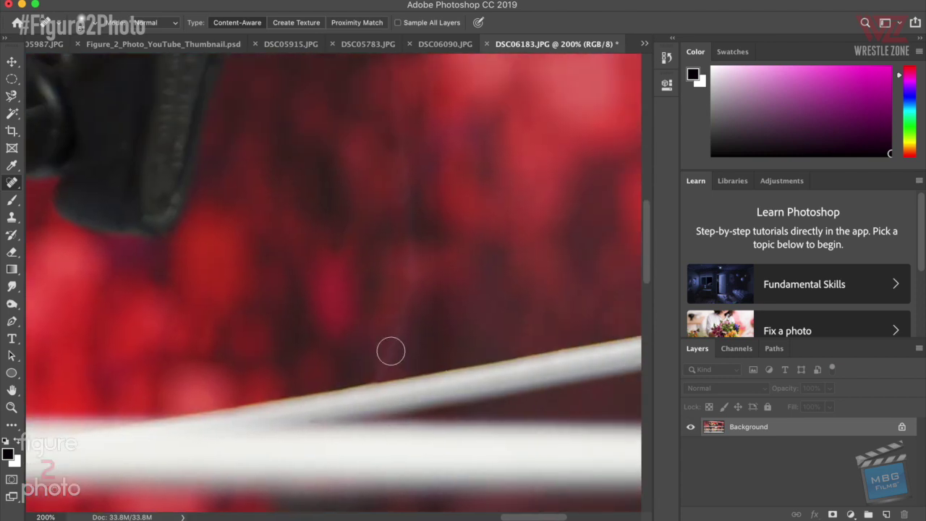
pyautogui.moveTo(377, 366); pyautogui.dragTo(388, 57)
pyautogui.scroll(-5, 289, 253)
pyautogui.click(11, 286)
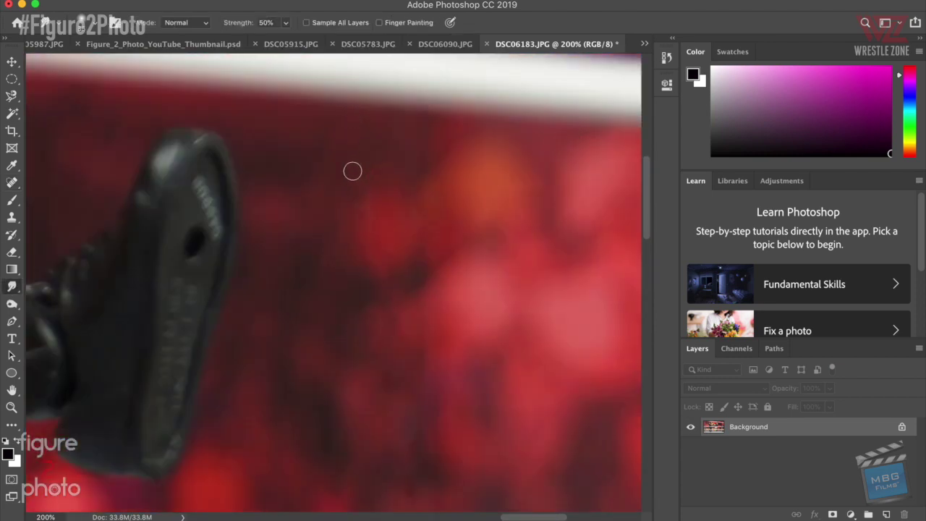
pyautogui.scroll(-2, 447, 263)
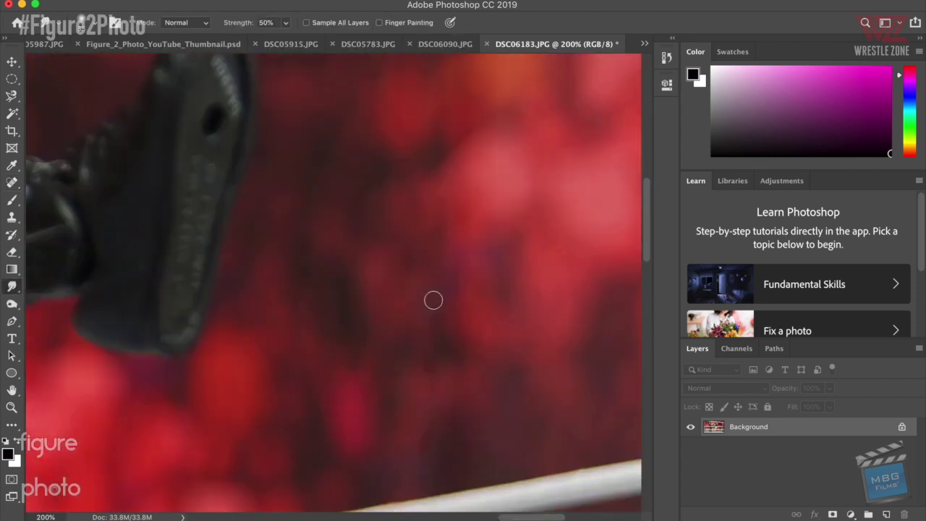
pyautogui.scroll(-2, 456, 428)
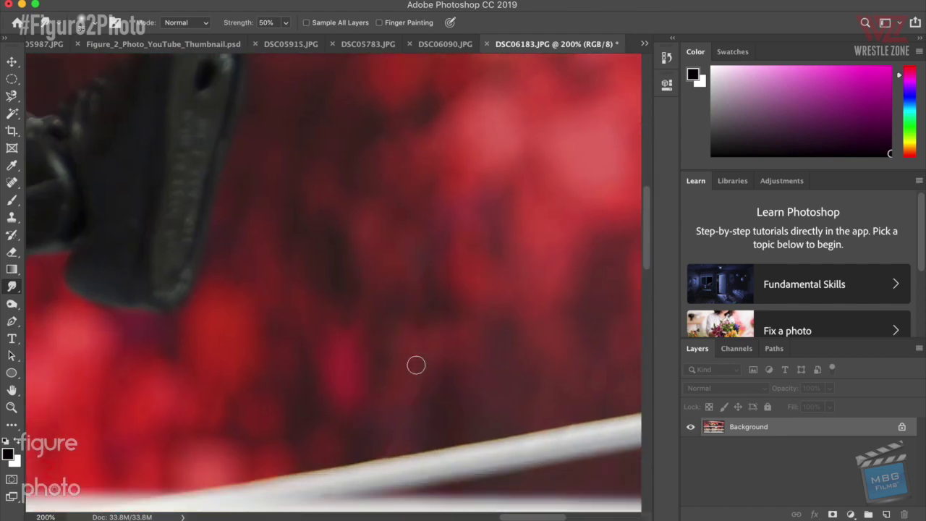
pyautogui.scroll(1, 474, 365)
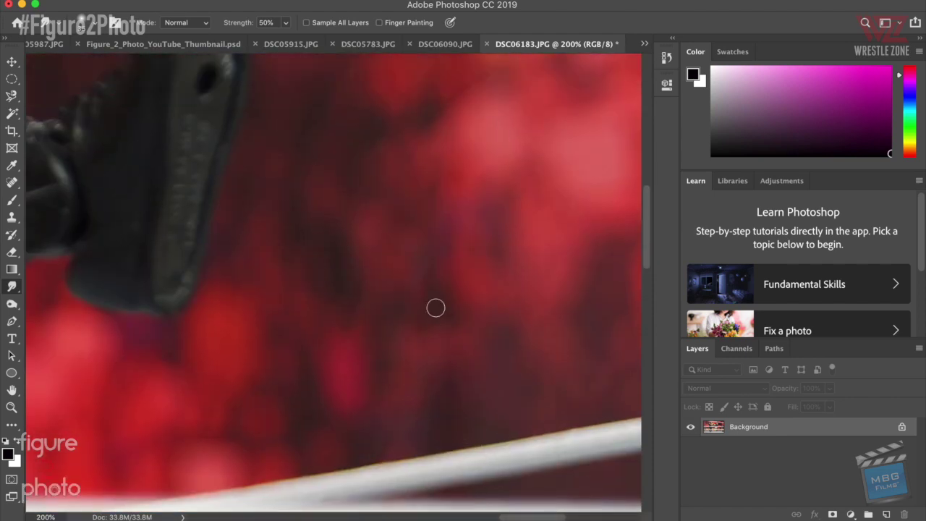
pyautogui.scroll(10, 500, 323)
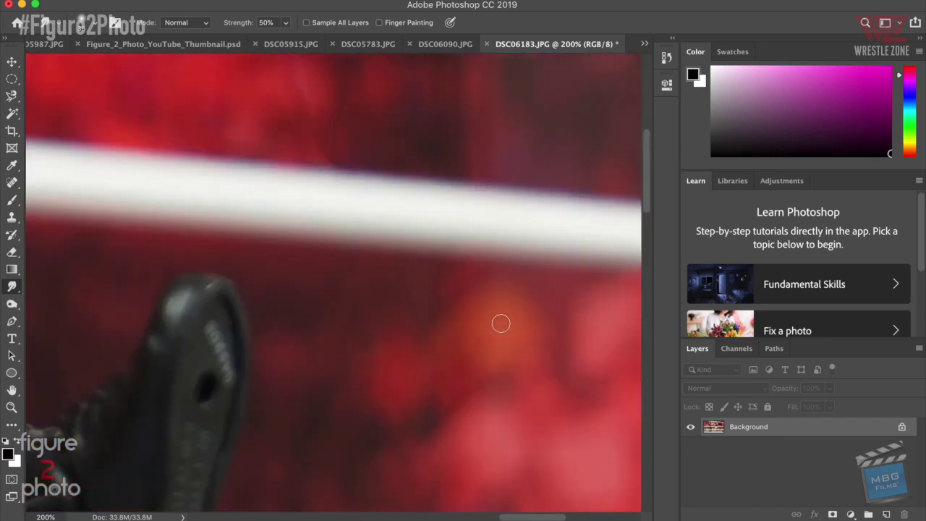
pyautogui.scroll(-3, 321, 332)
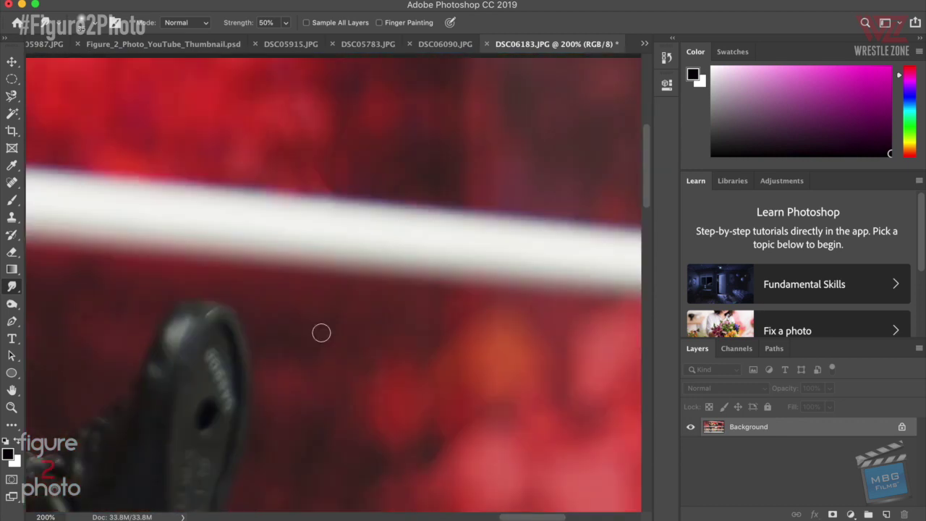
# - Zoom to 300% and heal away the string running down the lower boot below its laces
pyautogui.press('super+0')
pyautogui.press('super+plus')
pyautogui.press('super+plus')
pyautogui.press('super+plus')
pyautogui.press('super+plus')
pyautogui.press('super+plus')
pyautogui.scroll(5, 325, 337)
pyautogui.hscroll(8, 325, 337)
pyautogui.click(12, 183)
pyautogui.moveTo(329, 163); pyautogui.dragTo(359, 271)
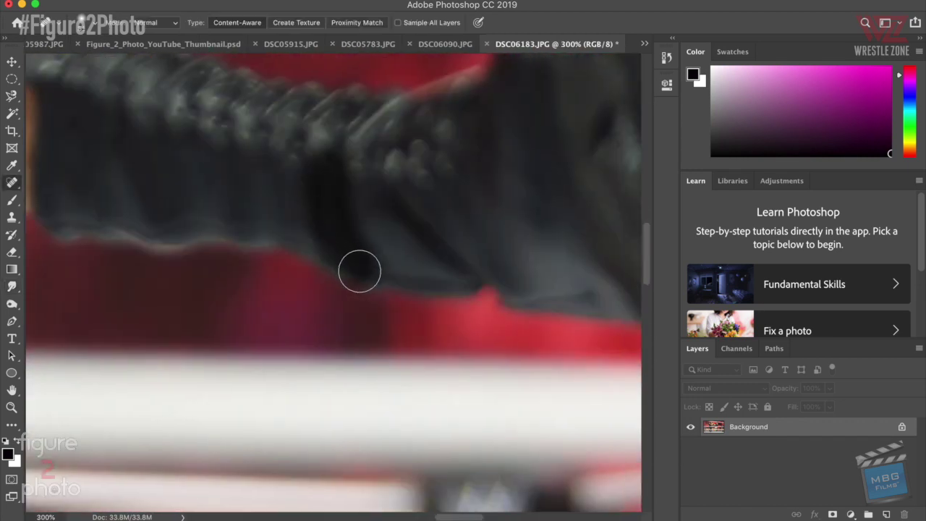
pyautogui.moveTo(323, 182); pyautogui.dragTo(332, 231)
pyautogui.moveTo(327, 186); pyautogui.dragTo(354, 261)
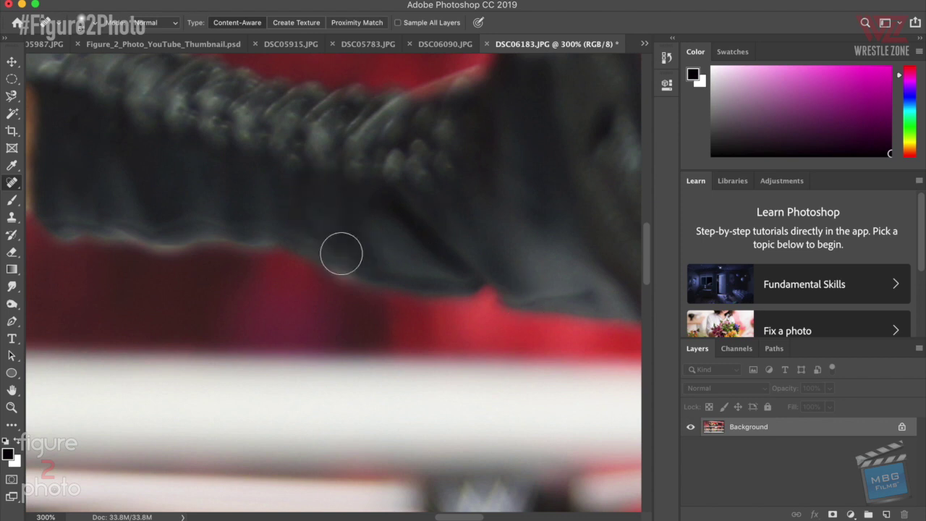
# - Heal away the string in the red gap above the lower boot's laces, beside its raised toe
pyautogui.scroll(4, 488, 294)
pyautogui.click(52, 23)
pyautogui.moveTo(355, 322)
pyautogui.mouseDown()
pyautogui.moveTo(481, 245)
pyautogui.moveTo(403, 275)
pyautogui.mouseUp()
pyautogui.hscroll(5, 445, 276)
pyautogui.scroll(2, 445, 277)
pyautogui.hscroll(2, 445, 276)
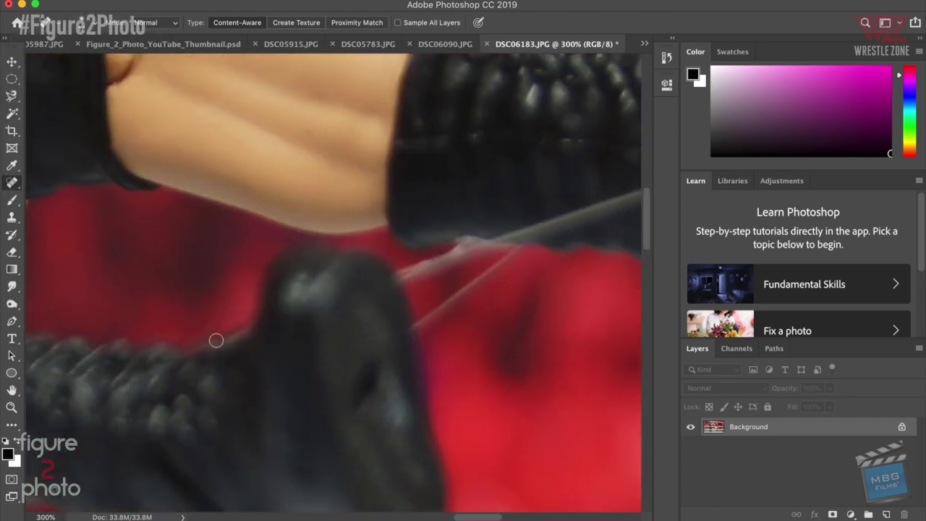
# - Heal away the thinner string between the lower boot's toe and the raised boot, ready to blend with the Smudge tool
pyautogui.click(11, 287)
pyautogui.hscroll(5, 234, 332)
pyautogui.scroll(1, 233, 333)
pyautogui.click(11, 184)
pyautogui.moveTo(300, 281)
pyautogui.mouseDown()
pyautogui.moveTo(193, 363)
pyautogui.moveTo(259, 321)
pyautogui.mouseUp()
pyautogui.click(11, 287)
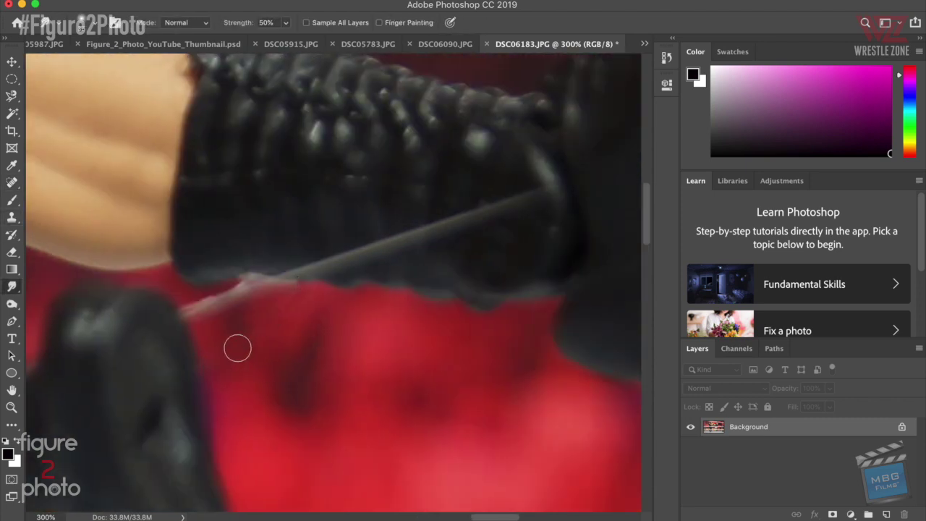
# - Try to heal the thick diagonal string across the raised boot in a single stroke
pyautogui.click(11, 218)
pyautogui.click(11, 183)
pyautogui.click(84, 23)
pyautogui.moveTo(548, 187); pyautogui.dragTo(223, 298)
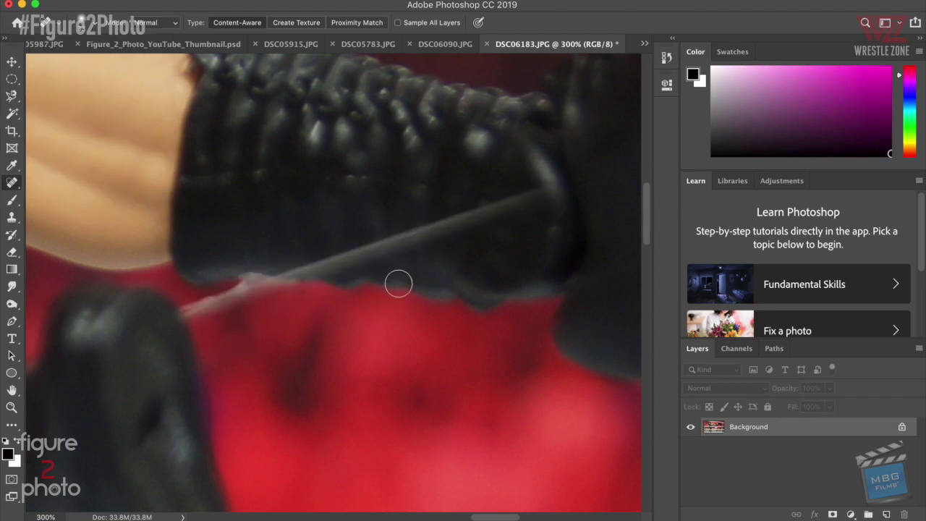
# - Clone red background over the end of the thick string hanging below the raised boot's edge
pyautogui.press('s')
pyautogui.click(90, 27)
pyautogui.keyDown('alt'); pyautogui.click(286, 298); pyautogui.keyUp('alt')
pyautogui.moveTo(267, 285); pyautogui.dragTo(215, 303)
pyautogui.keyDown('alt'); pyautogui.click(260, 287); pyautogui.keyUp('alt')
pyautogui.keyDown('alt'); pyautogui.click(211, 339); pyautogui.keyUp('alt')
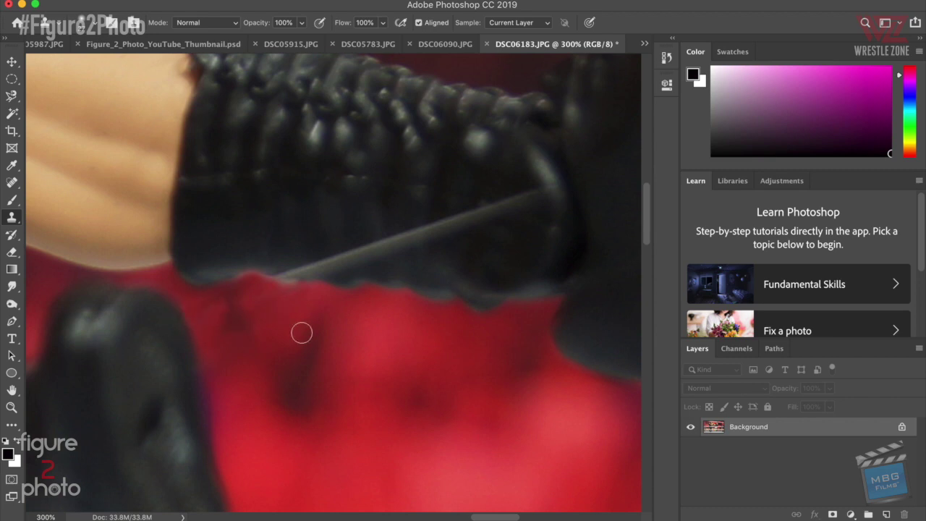
# - Zoom to 400% and heal away the thick diagonal string across the raised boot
pyautogui.scroll(1, 231, 323)
pyautogui.hscroll(5, 352, 324)
pyautogui.scroll(2, 351, 325)
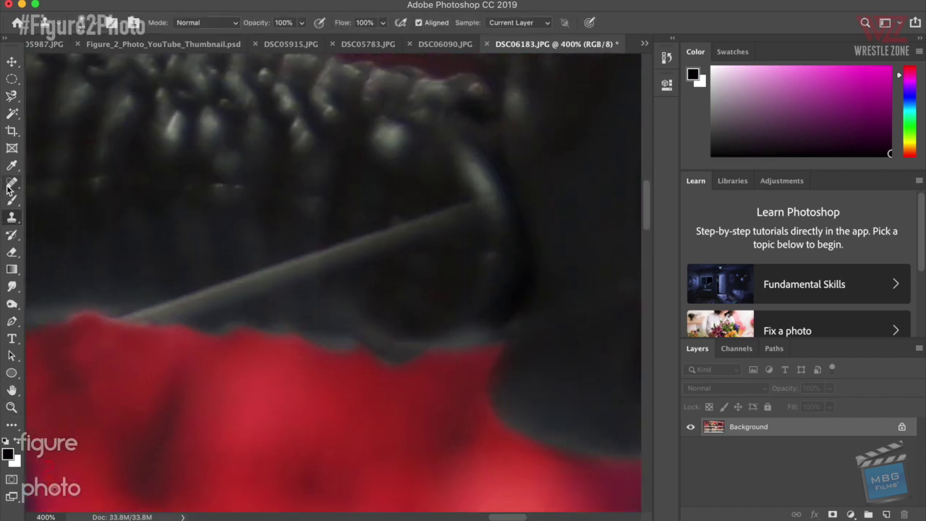
pyautogui.press('j')
pyautogui.moveTo(318, 258); pyautogui.dragTo(122, 311)
pyautogui.moveTo(206, 308); pyautogui.dragTo(463, 214)
# - Touch up the repaired leather around the raised boot's ankle highlight with the Smudge and Clone Stamp tools
pyautogui.click(11, 286)
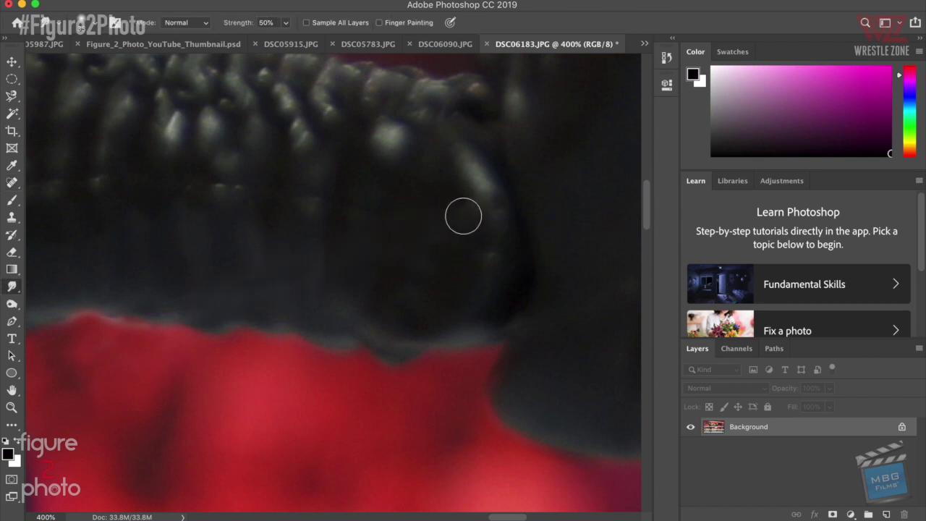
pyautogui.hscroll(3, 360, 239)
pyautogui.scroll(2, 360, 239)
pyautogui.press('s')
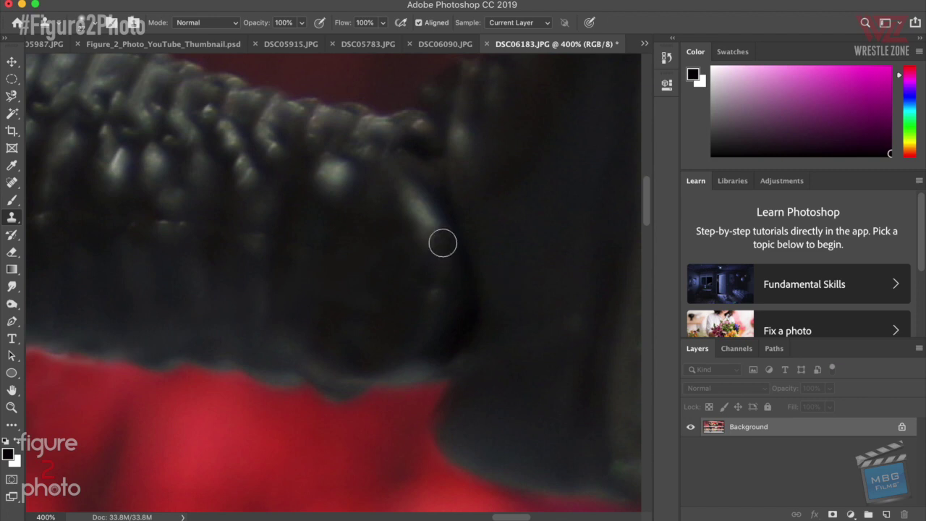
# - Heal away the string in the dark gap between the woman's hair and the man's beard, and prepare to smudge it
pyautogui.scroll(-6, 341, 258)
pyautogui.scroll(5, 341, 260)
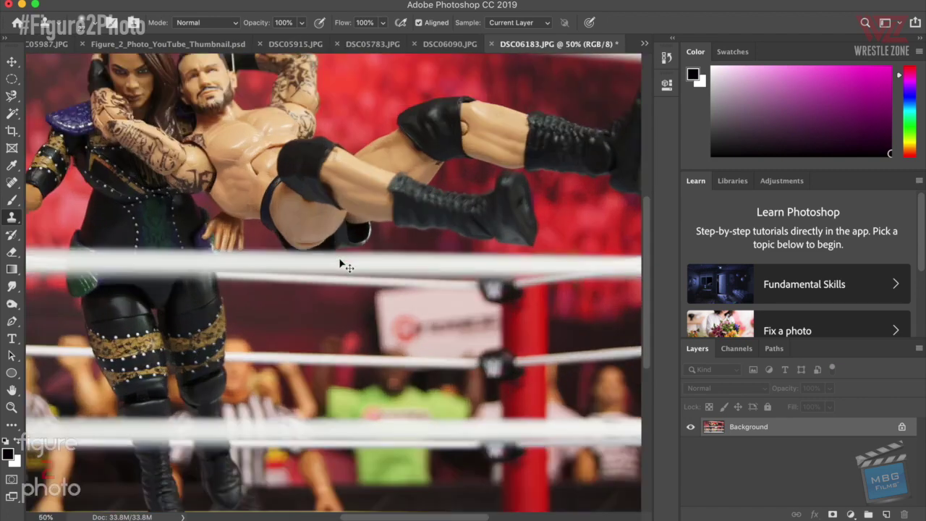
pyautogui.scroll(-5, 340, 258)
pyautogui.hscroll(-3, 340, 258)
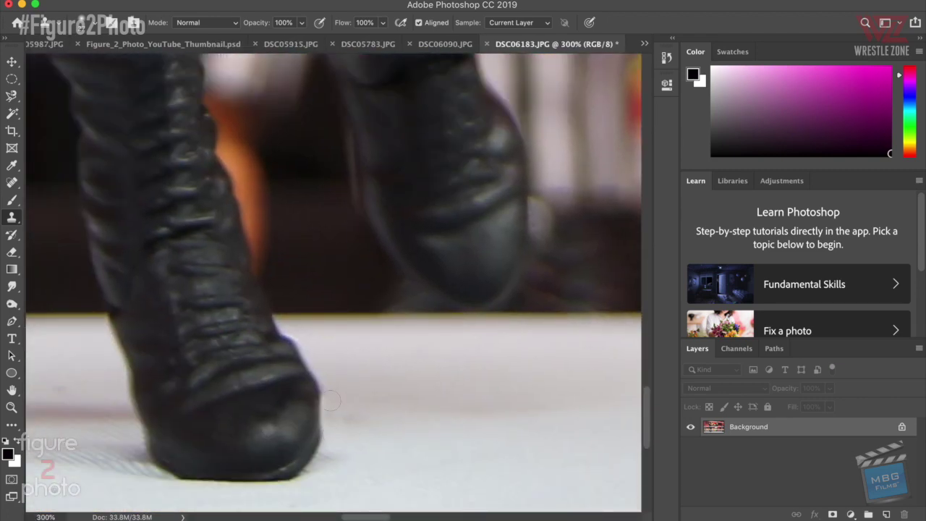
pyautogui.scroll(12, 371, 400)
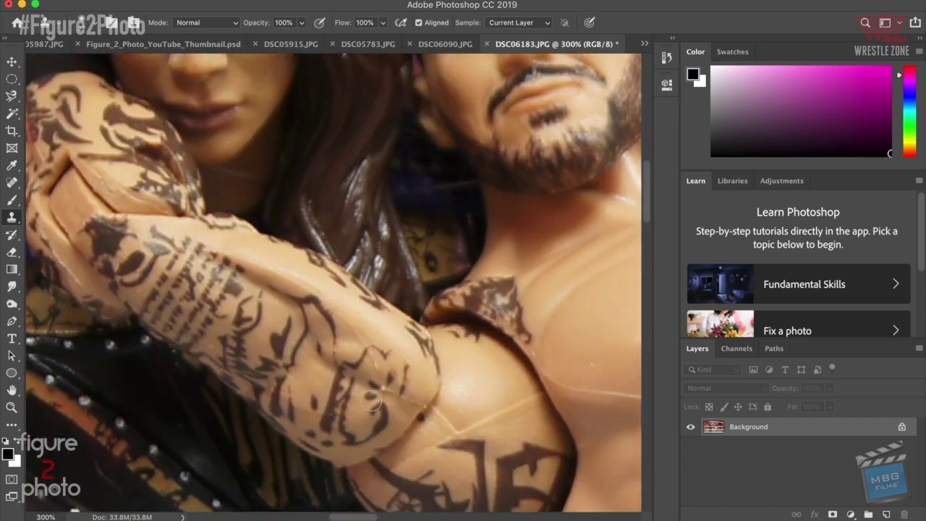
pyautogui.scroll(5, 372, 400)
pyautogui.click(11, 183)
pyautogui.click(87, 22)
pyautogui.moveTo(33, 58); pyautogui.dragTo(27, 57)
pyautogui.moveTo(471, 357); pyautogui.dragTo(405, 368)
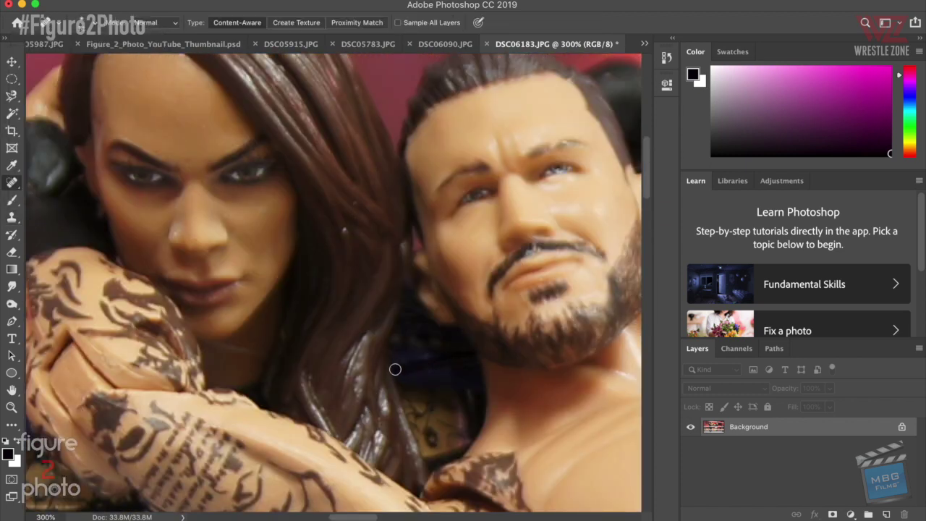
pyautogui.press('r')
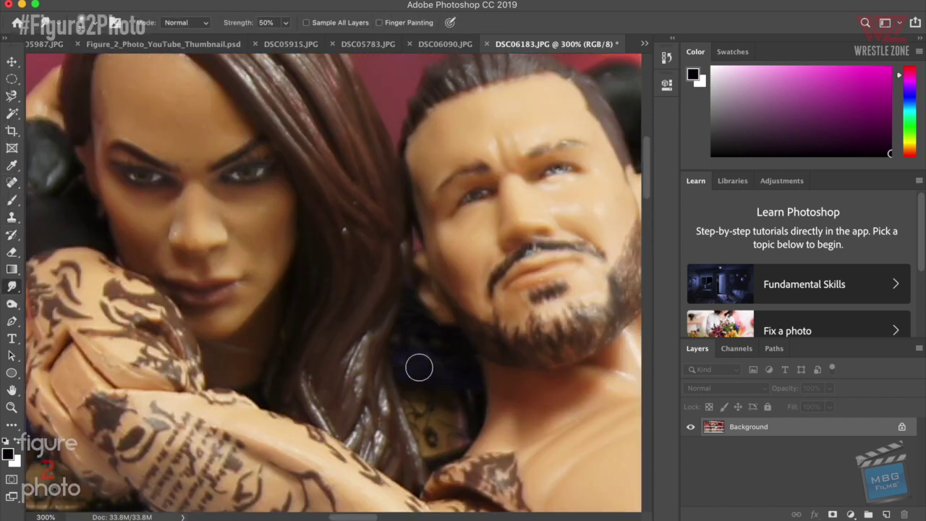
# - Touch up the woman's shadowed neck and the dark gap beside her hair using cloning, healing and smudging
pyautogui.press('s')
pyautogui.rightClick(214, 358)
pyautogui.press('Return')
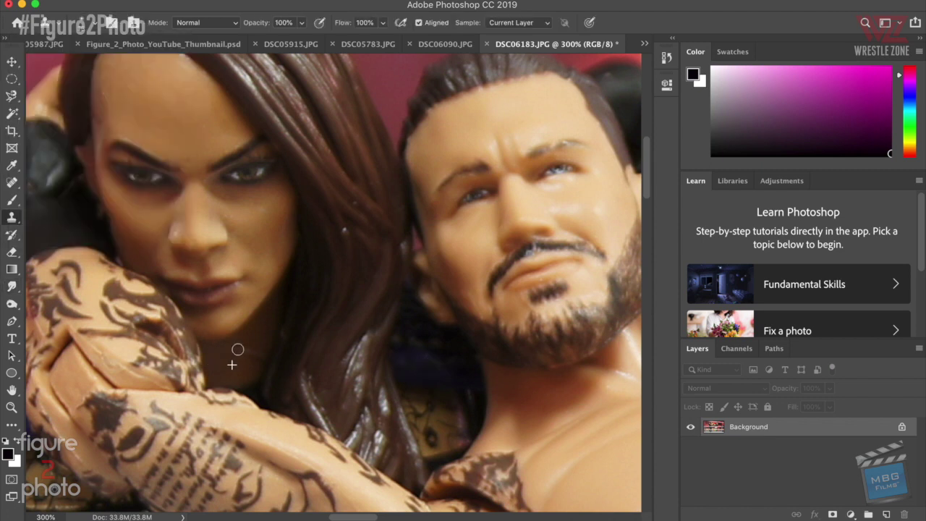
pyautogui.press('j')
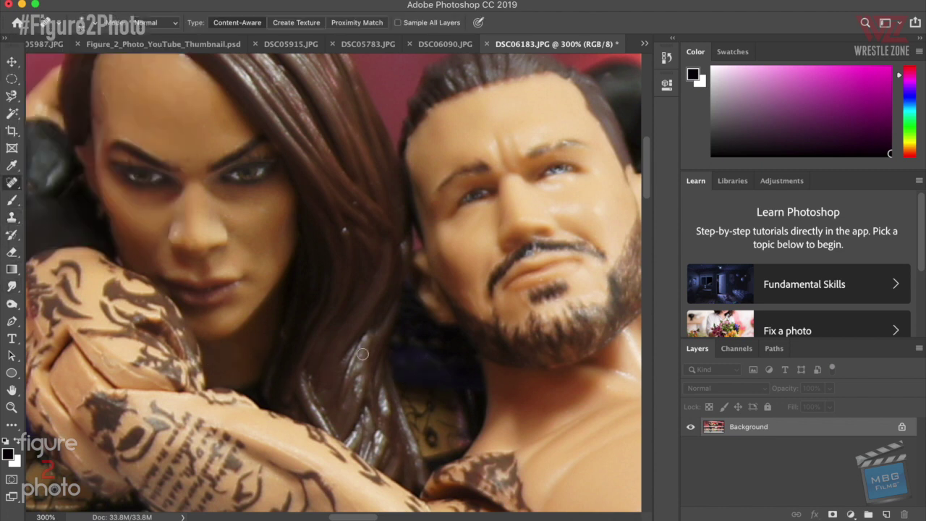
pyautogui.press('s')
pyautogui.press('r')
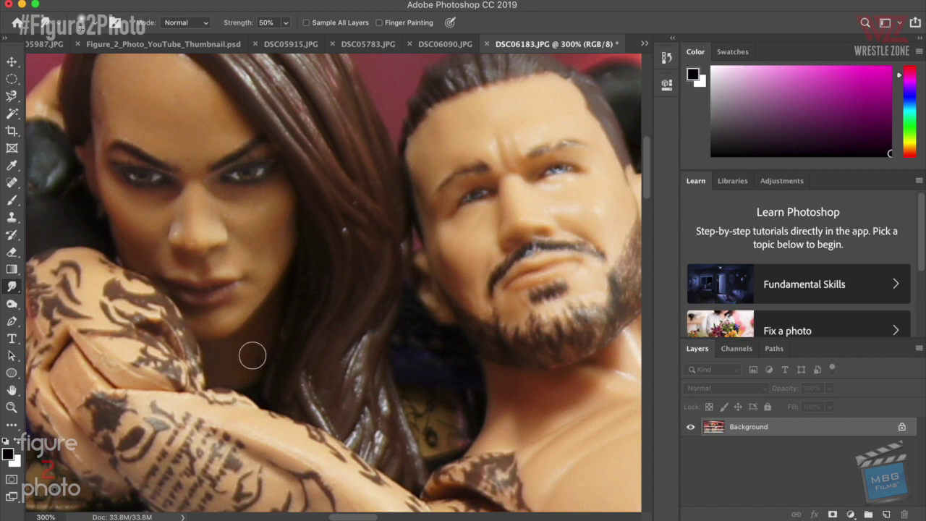
# - Heal away the long string running from the photo's top edge across the white rope to the man's black wristband
pyautogui.scroll(10, 276, 347)
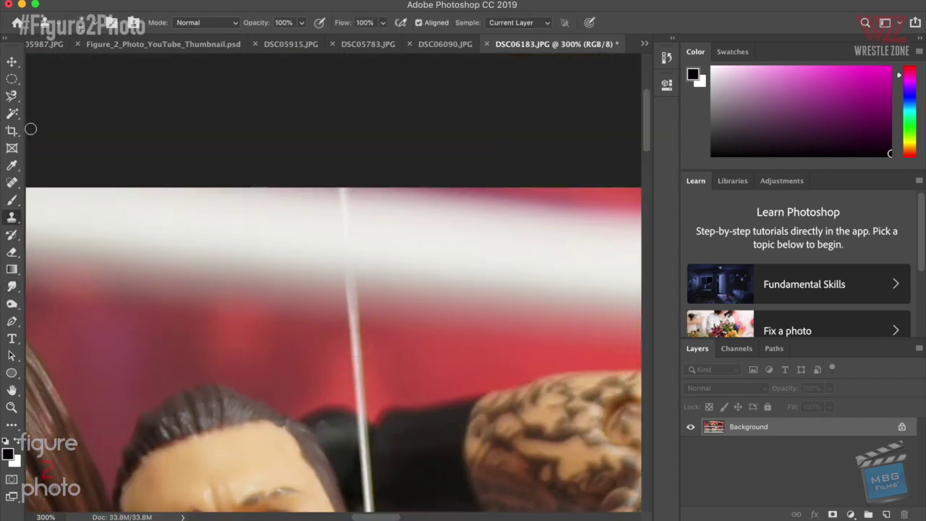
pyautogui.press('j')
pyautogui.rightClick(40, 60)
pyautogui.moveTo(39, 60); pyautogui.dragTo(44, 60)
pyautogui.moveTo(341, 189)
pyautogui.mouseDown()
pyautogui.moveTo(356, 437)
pyautogui.moveTo(369, 510)
pyautogui.mouseUp()
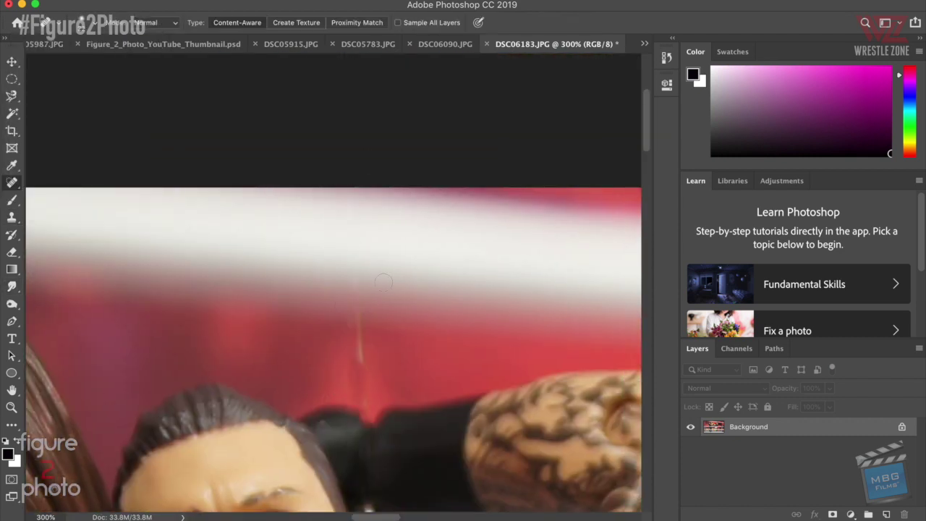
pyautogui.scroll(-5, 434, 441)
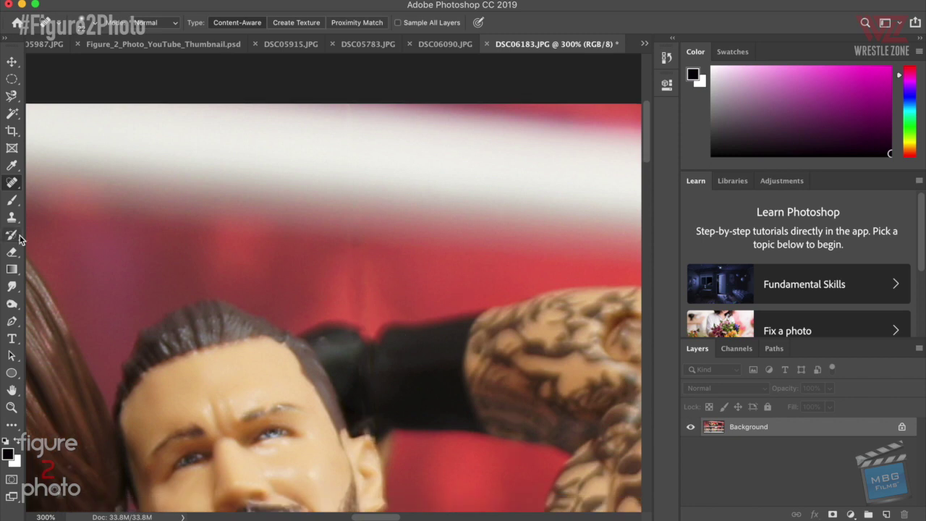
# - Clone and smudge the remaining string traces on the man's black wristband and the red background above it
pyautogui.press('s')
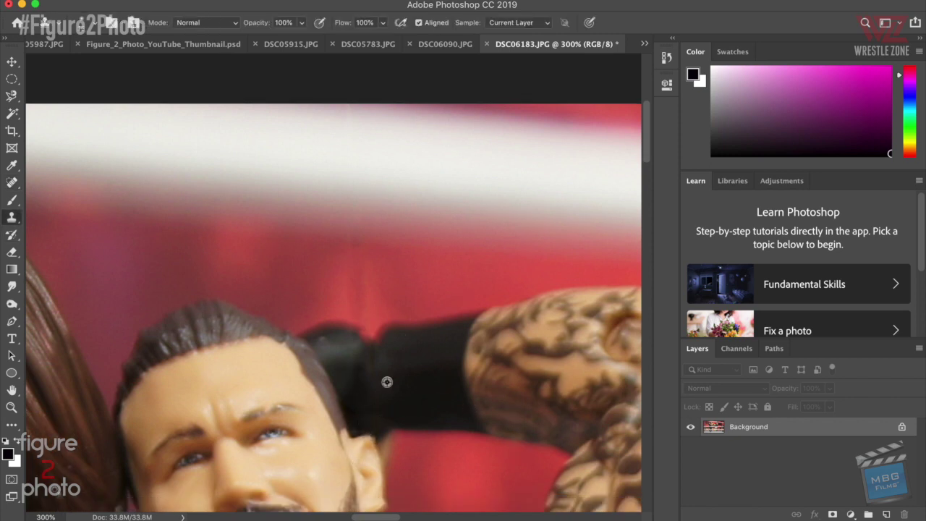
pyautogui.press('r')
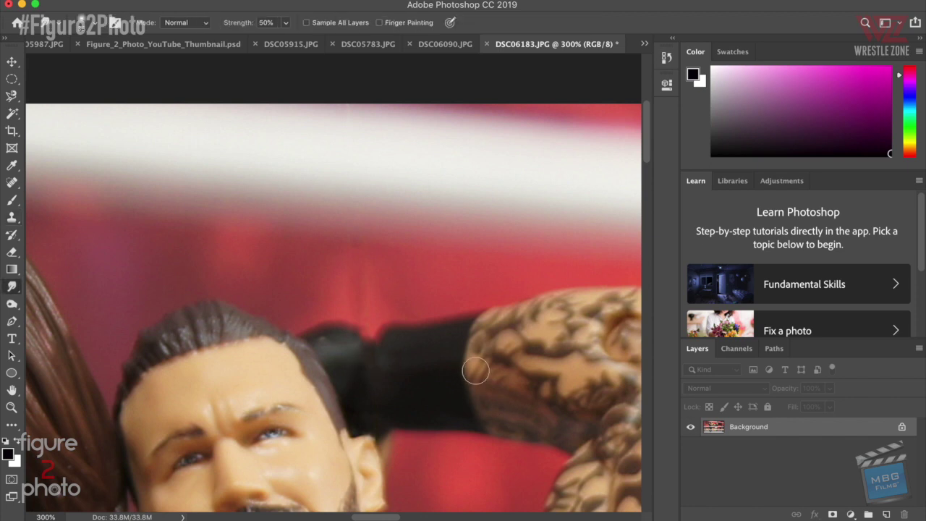
pyautogui.press('s')
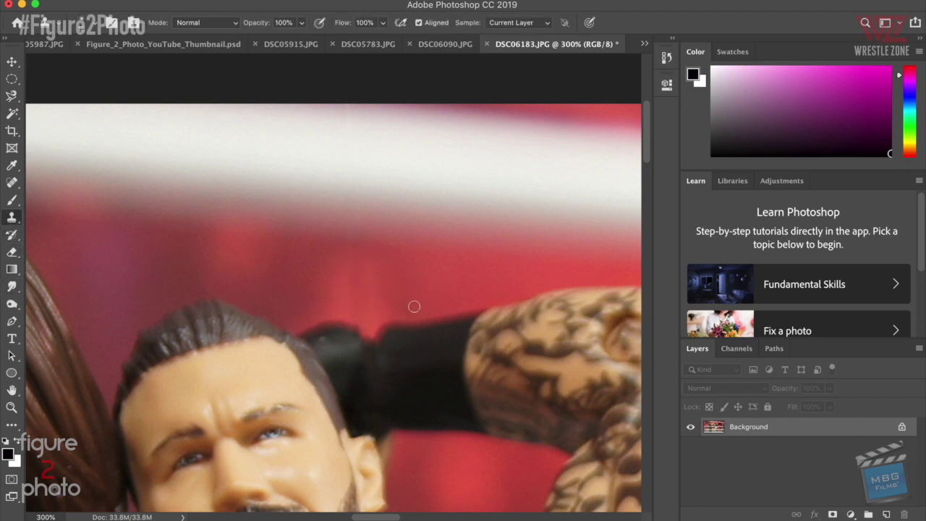
pyautogui.press('r')
pyautogui.scroll(5, 523, 296)
pyautogui.scroll(-4, 522, 297)
pyautogui.hscroll(-2, 523, 297)
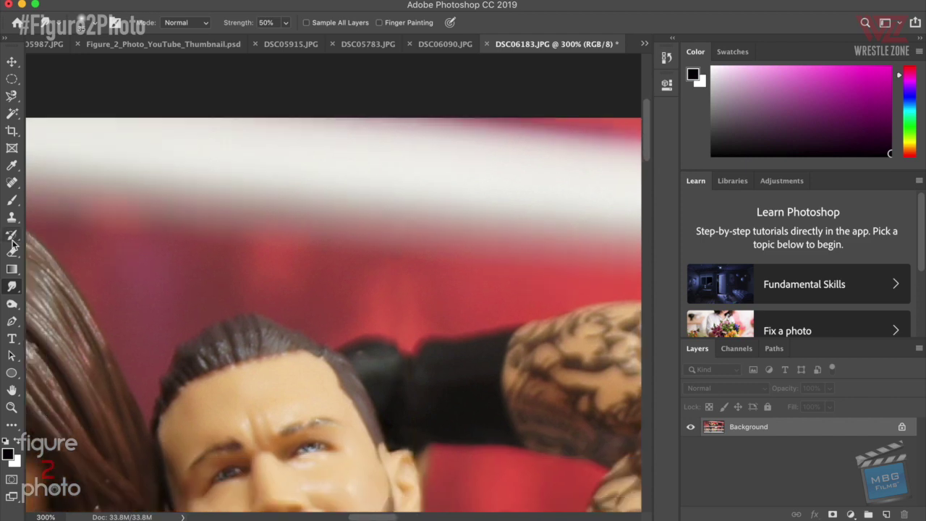
pyautogui.click(12, 218)
# - Heal away the string above the woman's head and clean up her hair's edge with the Clone Stamp
pyautogui.scroll(-2, 359, 352)
pyautogui.scroll(10, 465, 398)
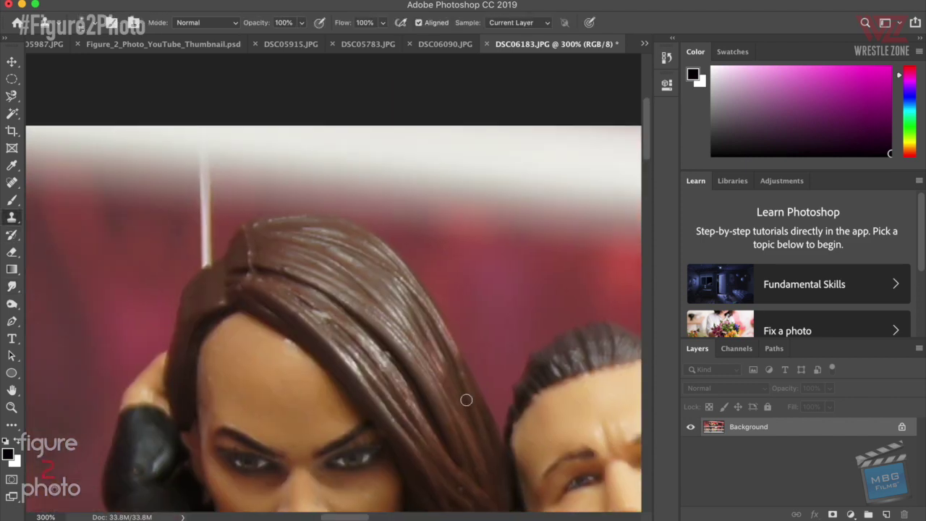
pyautogui.press('j')
pyautogui.moveTo(223, 172); pyautogui.dragTo(236, 308)
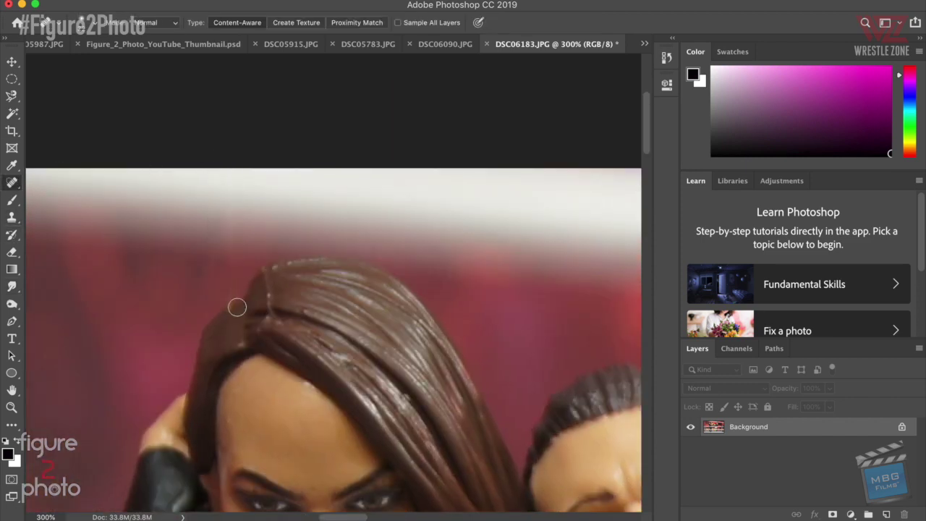
pyautogui.press('s')
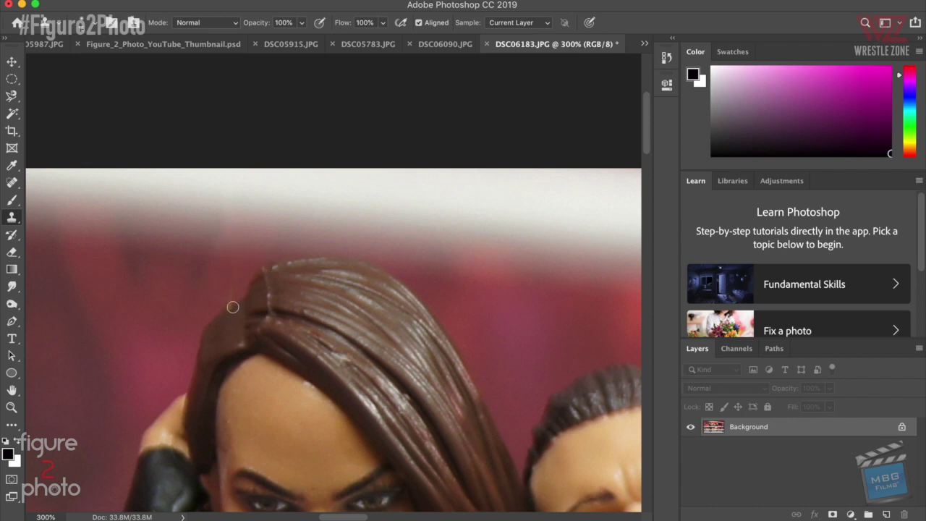
pyautogui.scroll(-15, 188, 325)
pyautogui.press('j')
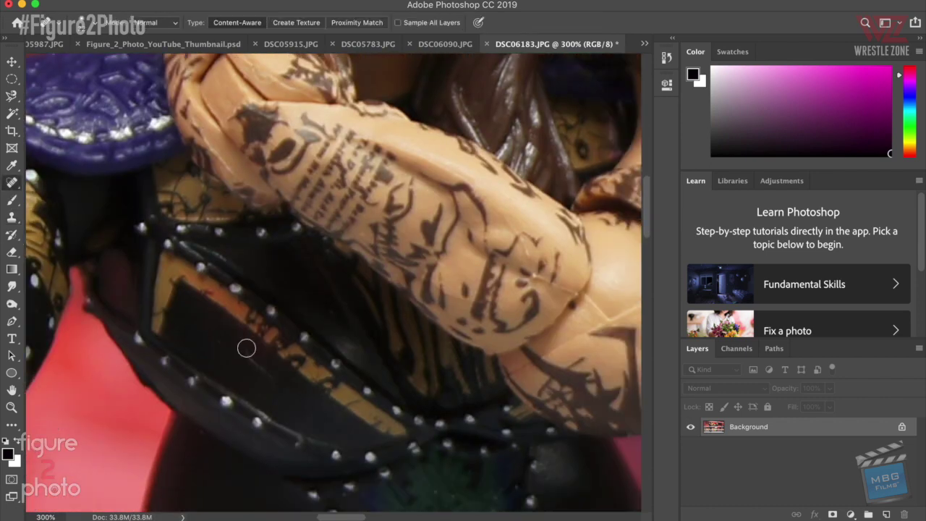
# - Fit the photo on screen and add a Levels adjustment layer with black input 18 and white input 246
pyautogui.press('super+0')
pyautogui.click(851, 514)
pyautogui.click(850, 340)
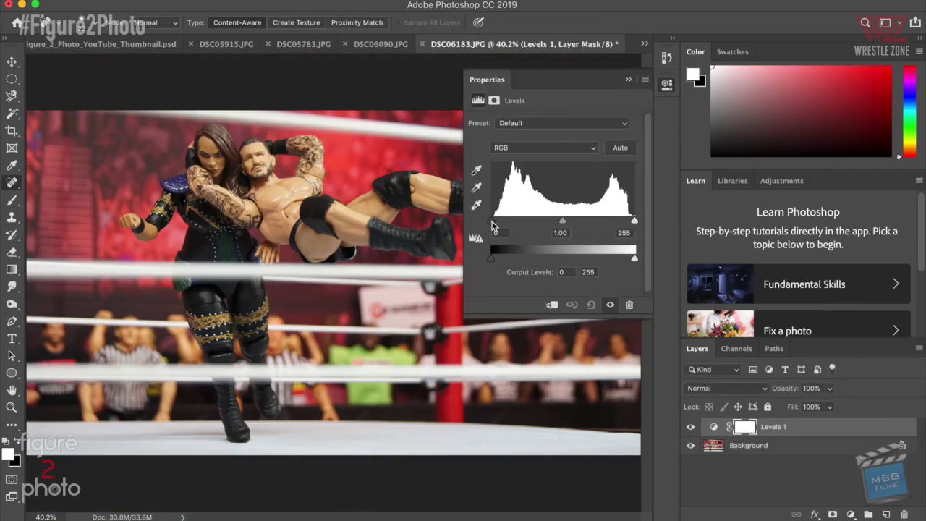
pyautogui.moveTo(492, 221); pyautogui.dragTo(500, 222)
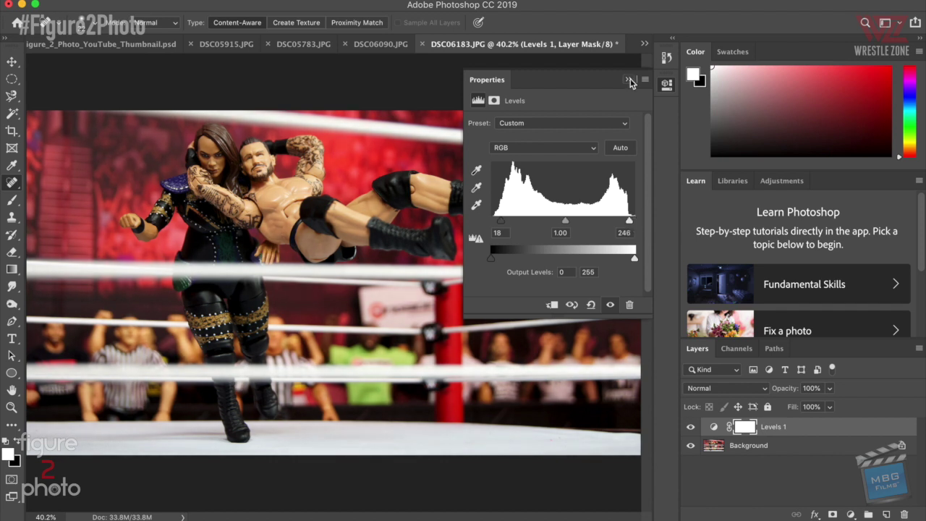
pyautogui.click(628, 79)
# - Add a Color Balance adjustment layer and set its Shadows to Cyan/Red -22 and Yellow/Blue +6
pyautogui.click(850, 514)
pyautogui.click(853, 390)
pyautogui.click(535, 123)
pyautogui.click(530, 133)
pyautogui.moveTo(537, 153); pyautogui.dragTo(544, 153)
pyautogui.click(538, 123)
pyautogui.click(536, 113)
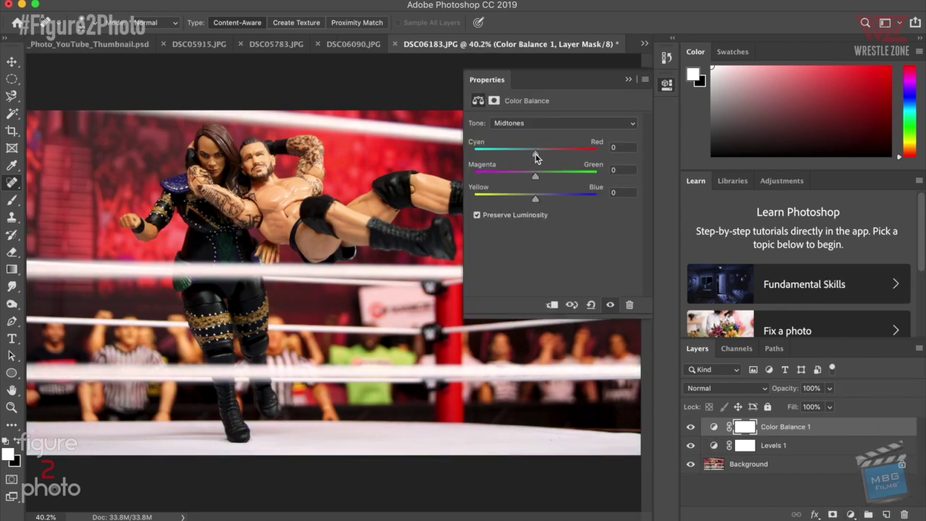
pyautogui.moveTo(535, 198); pyautogui.dragTo(539, 198)
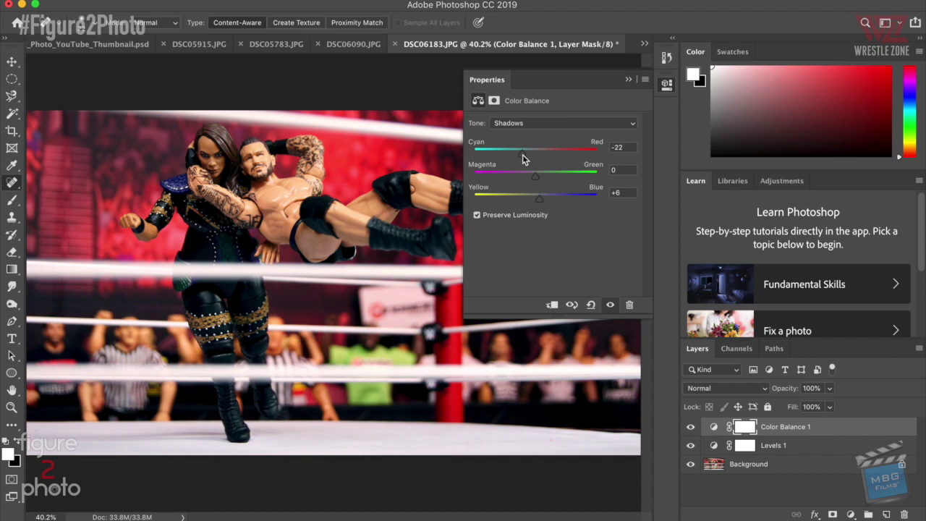
pyautogui.click(629, 78)
# - On the Background layer, heal and smudge the blemish in the dark area between the ropes beside the red post
pyautogui.click(749, 463)
pyautogui.click(94, 23)
pyautogui.moveTo(574, 294); pyautogui.dragTo(576, 307)
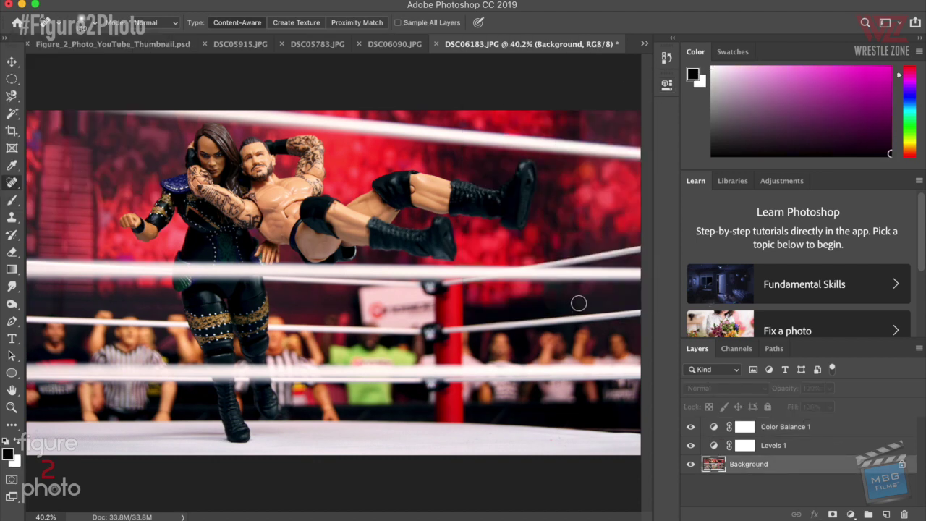
pyautogui.press('s')
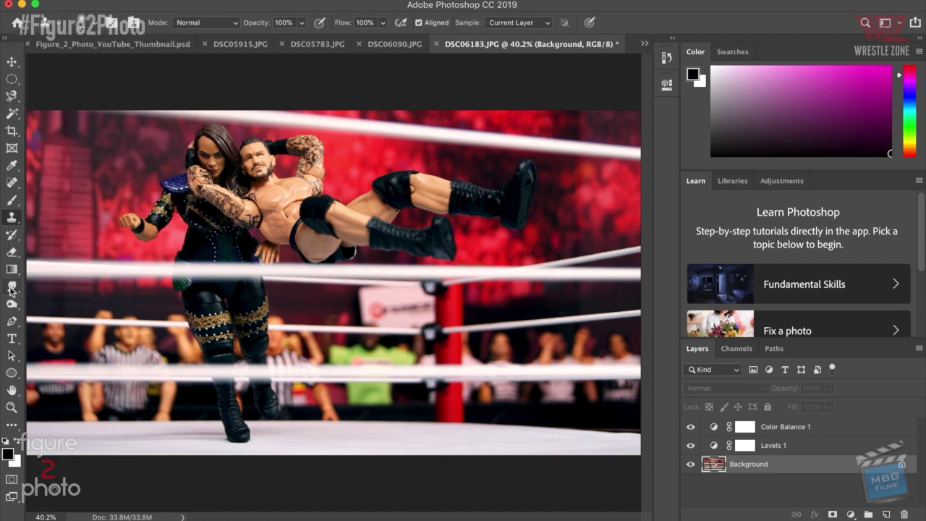
pyautogui.click(12, 287)
pyautogui.click(94, 23)
pyautogui.moveTo(113, 63); pyautogui.dragTo(118, 63)
pyautogui.click(576, 303)
# - Touch up the background above the top rope near the photo's upper-right corner with healing, cloning and smudging
pyautogui.click(13, 182)
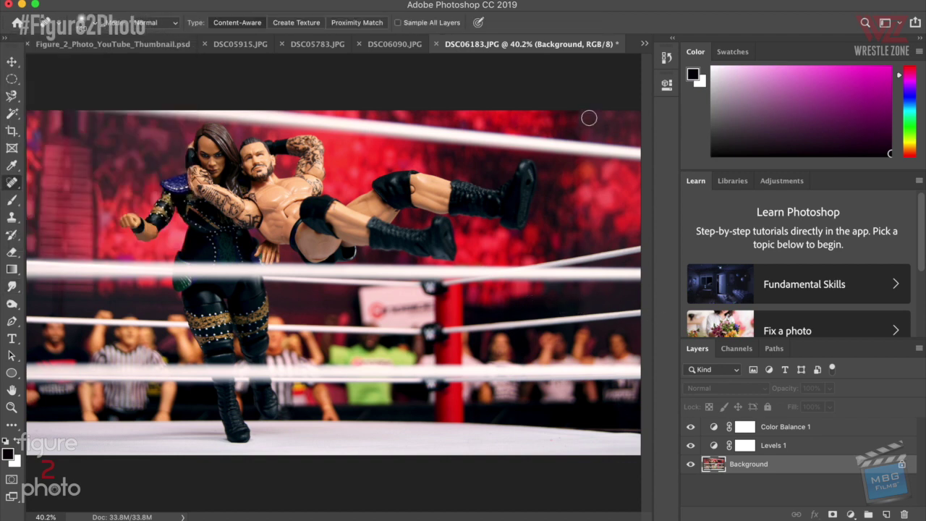
pyautogui.press('s')
pyautogui.press('r')
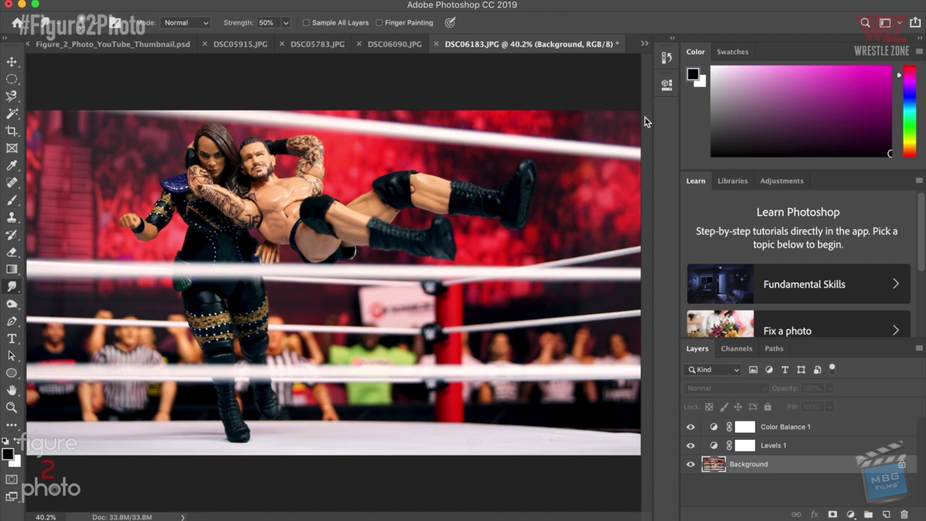
# - Convert the Background to a regular layer and apply a black Multiply inner shadow with 39% opacity, 51% choke and 248 px size
pyautogui.doubleClick(795, 463)
pyautogui.press('Return')
pyautogui.doubleClick(795, 463)
pyautogui.click(447, 176)
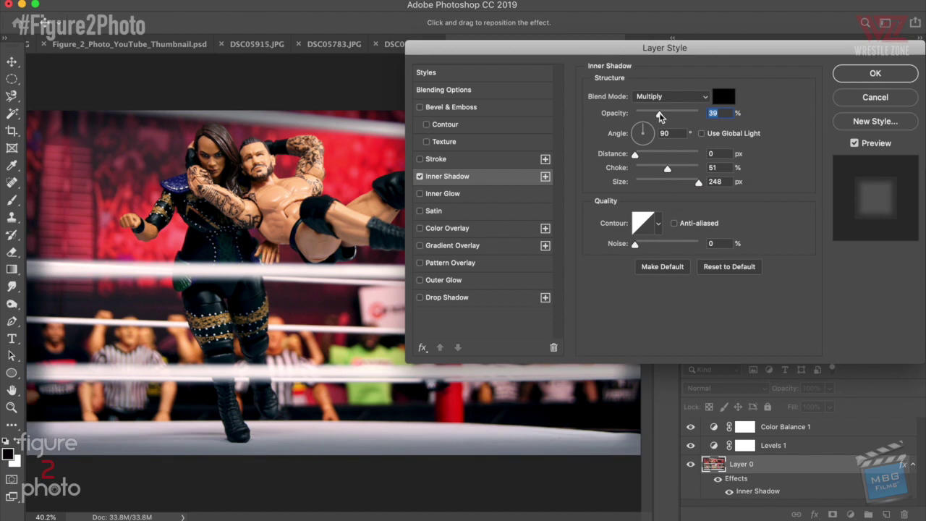
pyautogui.press('Return')
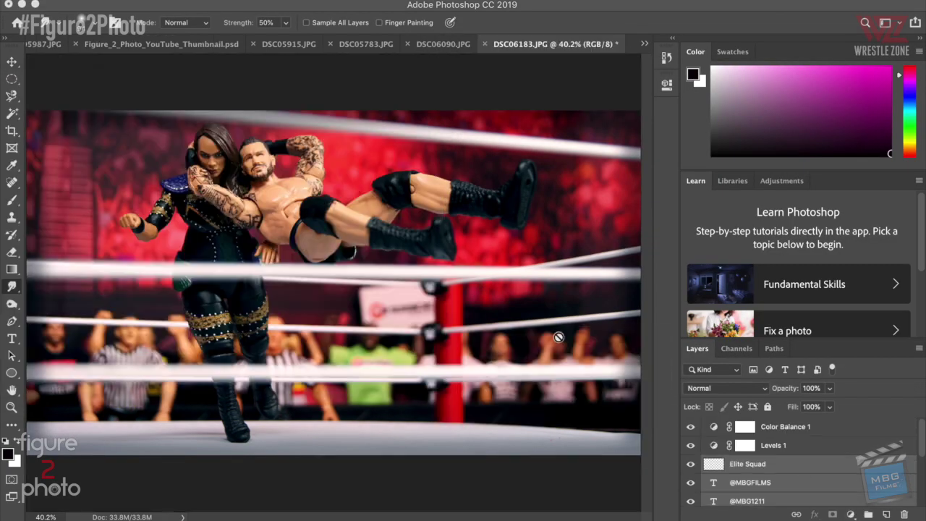
# - Position the group of watermark layers over the photo and move them above the Color Balance 1 layer
pyautogui.hotkey('ctrl', 't')
pyautogui.moveTo(564, 331); pyautogui.dragTo(359, 268)
pyautogui.press('Return')
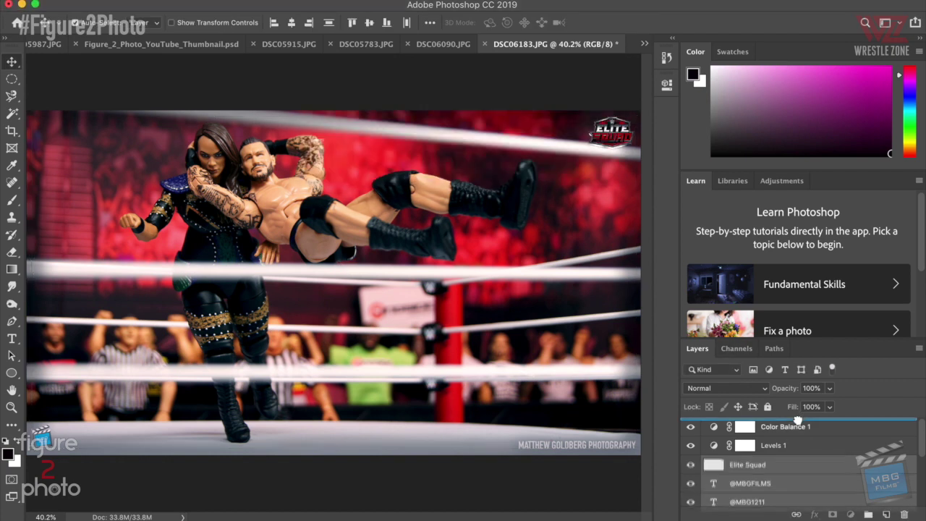
pyautogui.moveTo(797, 420); pyautogui.dragTo(798, 421)
pyautogui.click(788, 427)
# - Select the Elite Squad logo and move it to the photo's upper-left corner
pyautogui.rightClick(618, 132)
pyautogui.click(630, 134)
pyautogui.moveTo(619, 133); pyautogui.dragTo(62, 133)
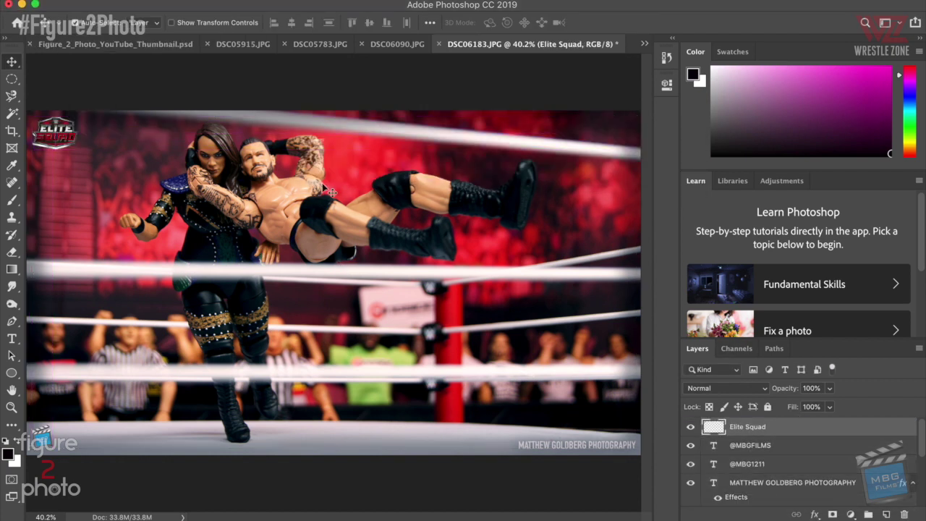
# - Move the photographer credit text to the photo's lower-left corner and the MBG slate icon to the lower-right corner
pyautogui.moveTo(608, 446); pyautogui.dragTo(120, 445)
pyautogui.click(785, 471)
pyautogui.moveTo(39, 432); pyautogui.dragTo(619, 428)
# - Set the photographer credit text layer's opacity to 60%
pyautogui.click(780, 432)
pyautogui.click(796, 391)
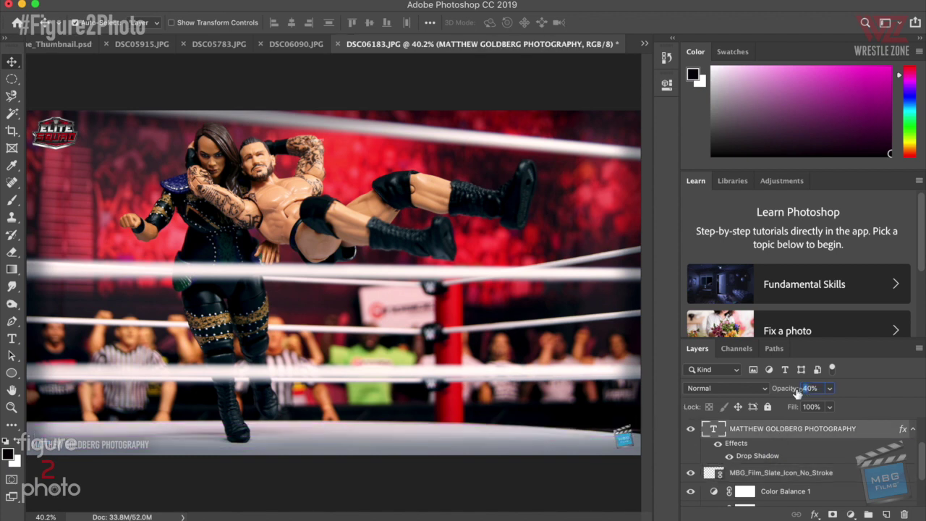
pyautogui.write('60')
pyautogui.press('Return')
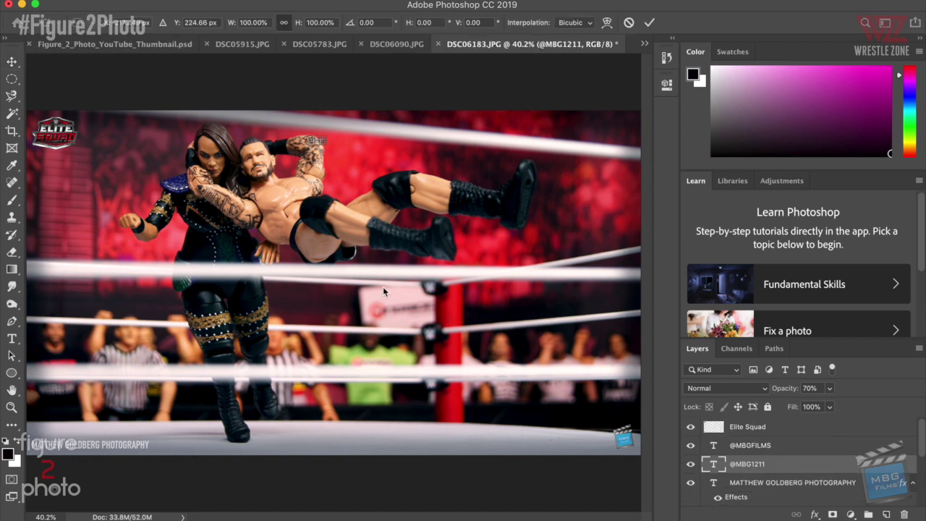
# - Move and rotate the personal handle text to follow the upper edge of the man's black wristband, and set its opacity to 60%
pyautogui.scroll(5, 382, 286)
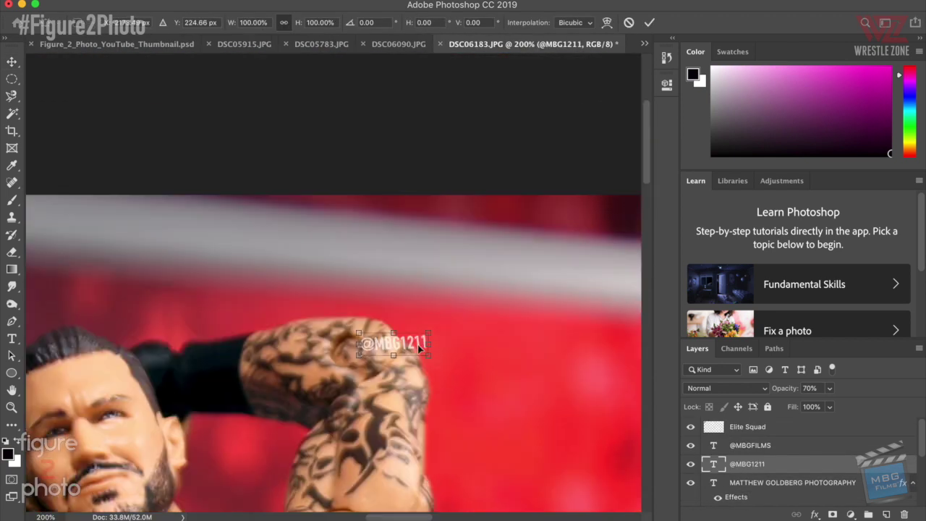
pyautogui.moveTo(420, 348); pyautogui.dragTo(263, 329)
pyautogui.scroll(-5, 286, 219)
pyautogui.moveTo(287, 218); pyautogui.dragTo(314, 220)
pyautogui.press('Return')
pyautogui.press('super+t')
pyautogui.press('Return')
pyautogui.scroll(-3, 318, 226)
pyautogui.hscroll(-5, 318, 226)
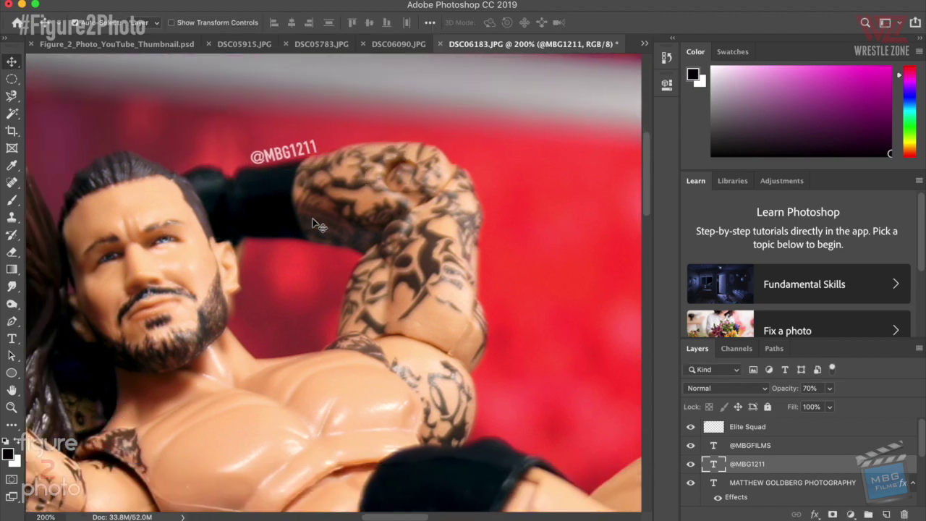
pyautogui.press('6')
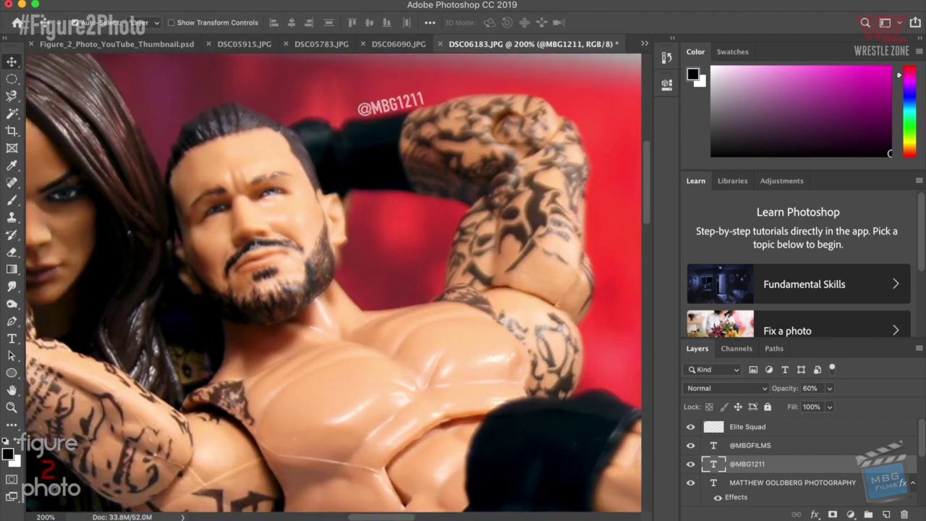
pyautogui.scroll(-2, 347, 390)
pyautogui.click(752, 446)
pyautogui.scroll(-5, 490, 430)
pyautogui.press('super+t')
pyautogui.press('super+minus')
pyautogui.press('super+minus')
pyautogui.scroll(-6, 485, 428)
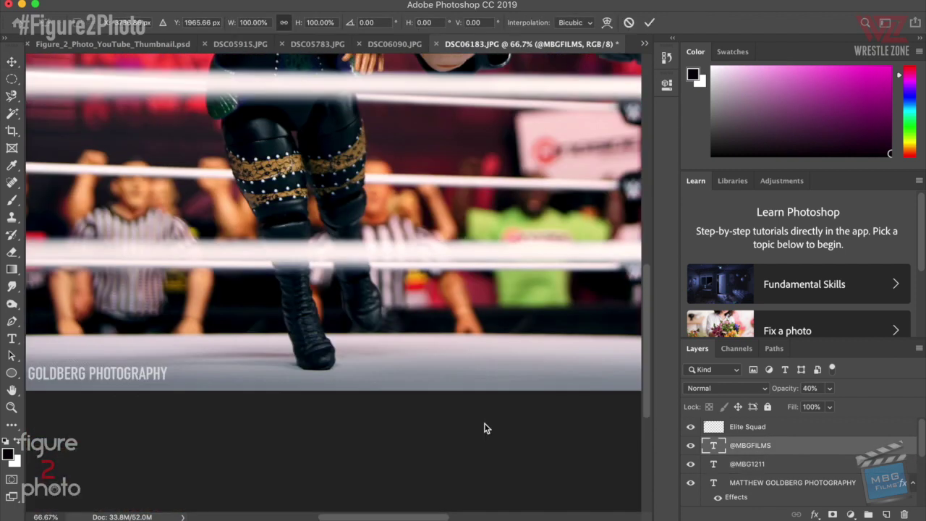
pyautogui.hscroll(-4, 485, 428)
pyautogui.scroll(4, 485, 428)
pyautogui.hscroll(9, 485, 428)
pyautogui.scroll(-3, 485, 428)
pyautogui.moveTo(392, 291); pyautogui.dragTo(86, 201)
pyautogui.hscroll(-5, 86, 203)
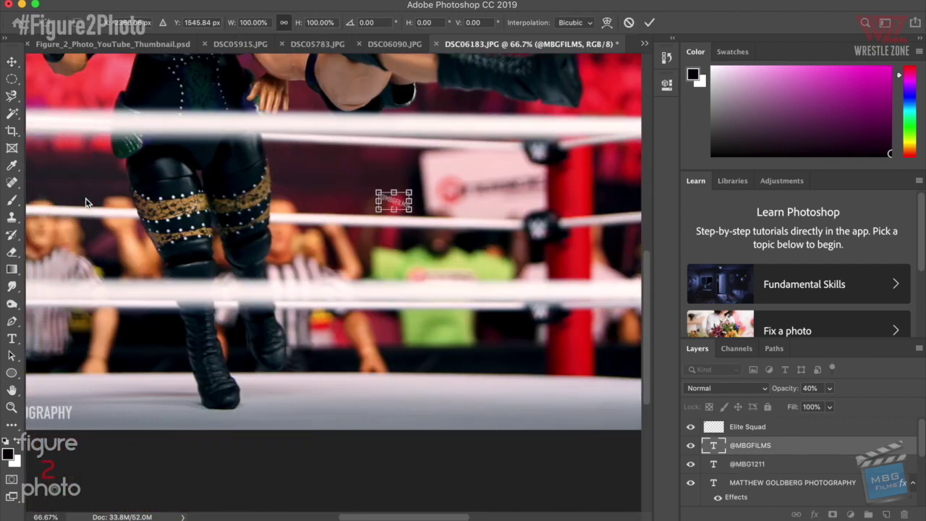
pyautogui.scroll(3, 86, 203)
pyautogui.moveTo(421, 264); pyautogui.dragTo(216, 424)
pyautogui.press('Return')
pyautogui.press('super+t')
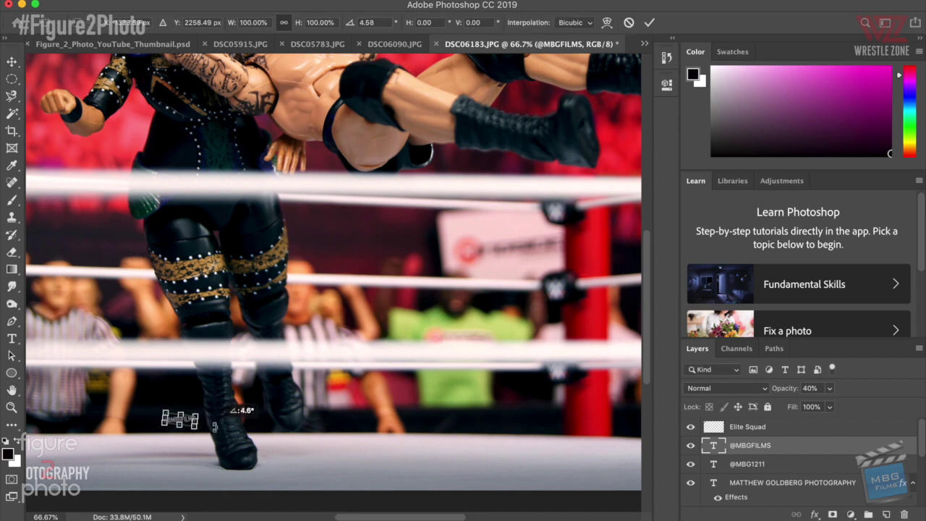
pyautogui.press('Return')
pyautogui.press('super+t')
pyautogui.moveTo(214, 426); pyautogui.dragTo(213, 428)
pyautogui.press('Return')
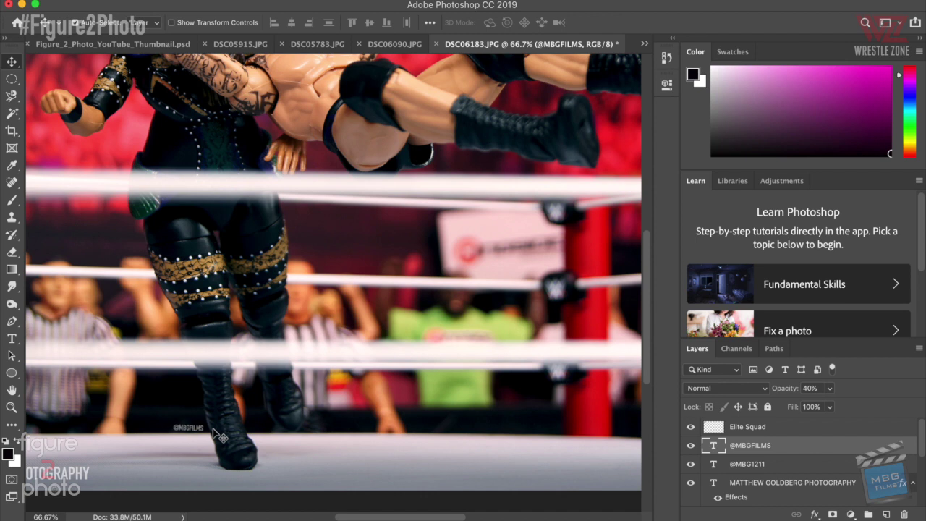
pyautogui.scroll(5, 333, 282)
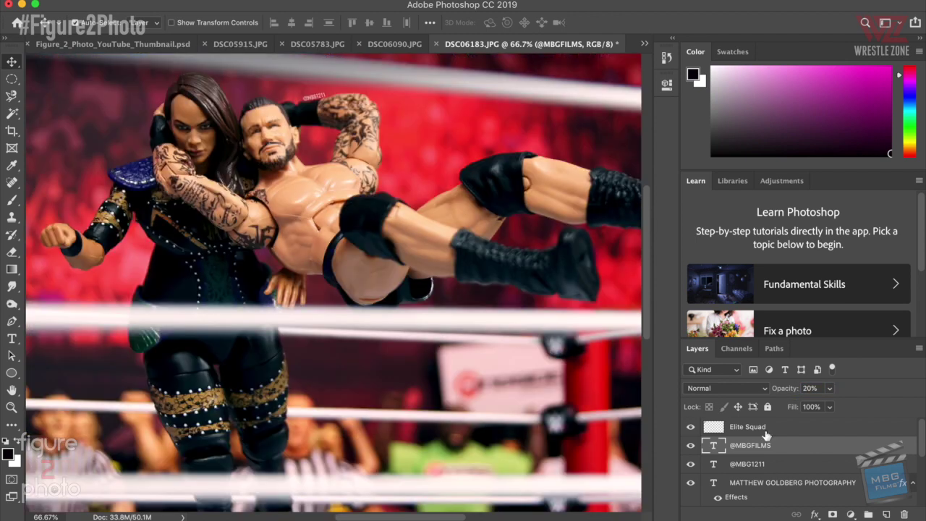
# - Fit the photo on screen and nudge the photographer credit, MBG slate icon and Elite Squad logo slightly inward from the side edges
pyautogui.click(765, 464)
pyautogui.press('super+0')
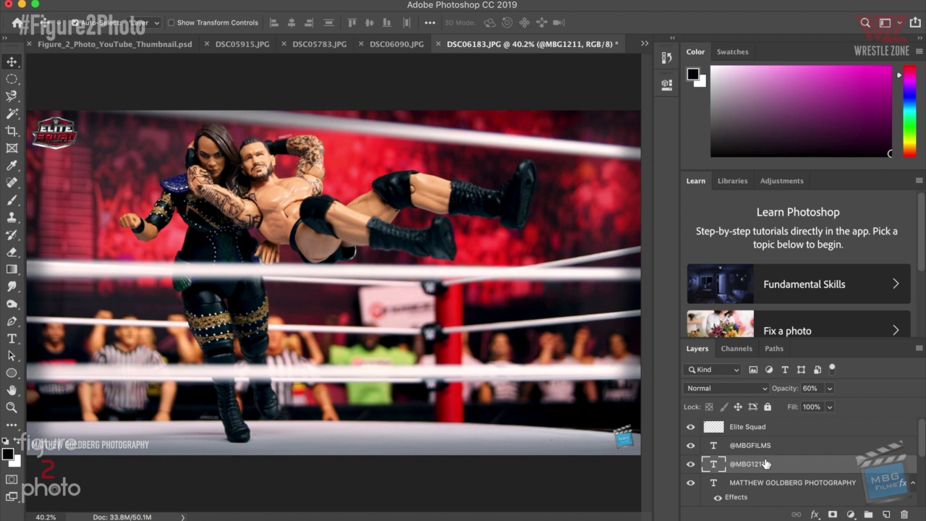
pyautogui.click(788, 482)
pyautogui.scroll(-3, 793, 482)
pyautogui.keyDown('shift'); pyautogui.click(807, 467); pyautogui.keyUp('shift')
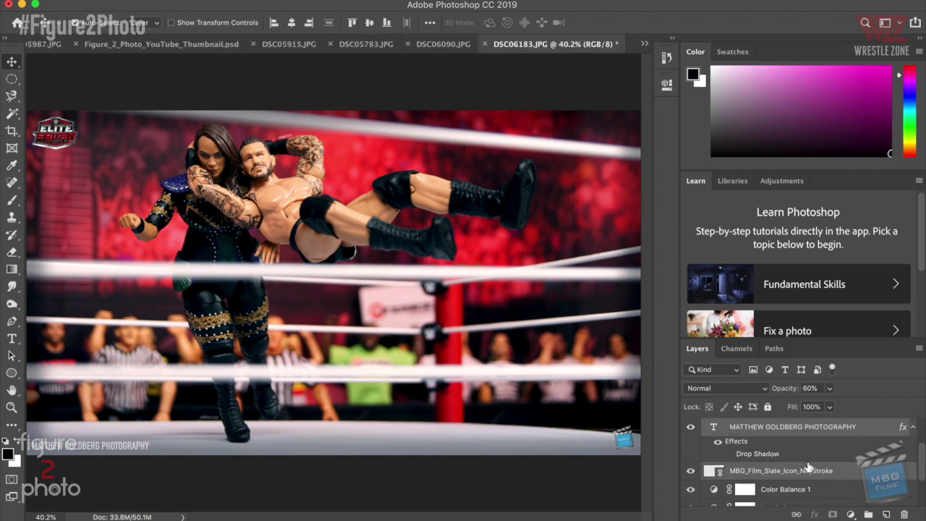
pyautogui.click(866, 429)
pyautogui.click(817, 470)
pyautogui.scroll(3, 818, 463)
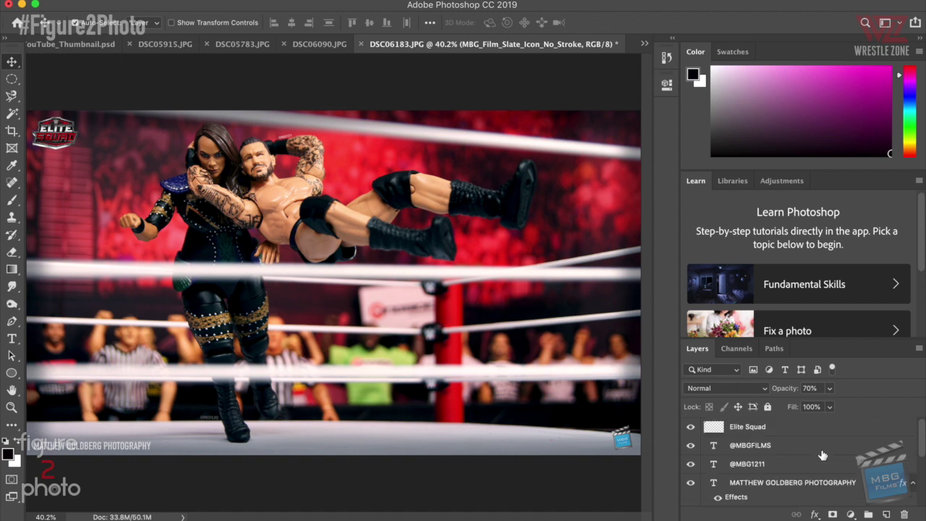
pyautogui.click(832, 429)
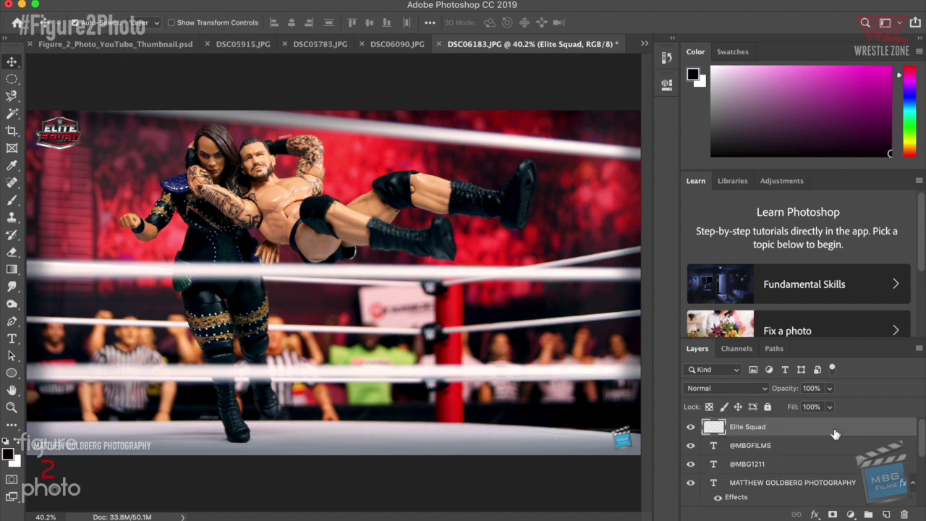